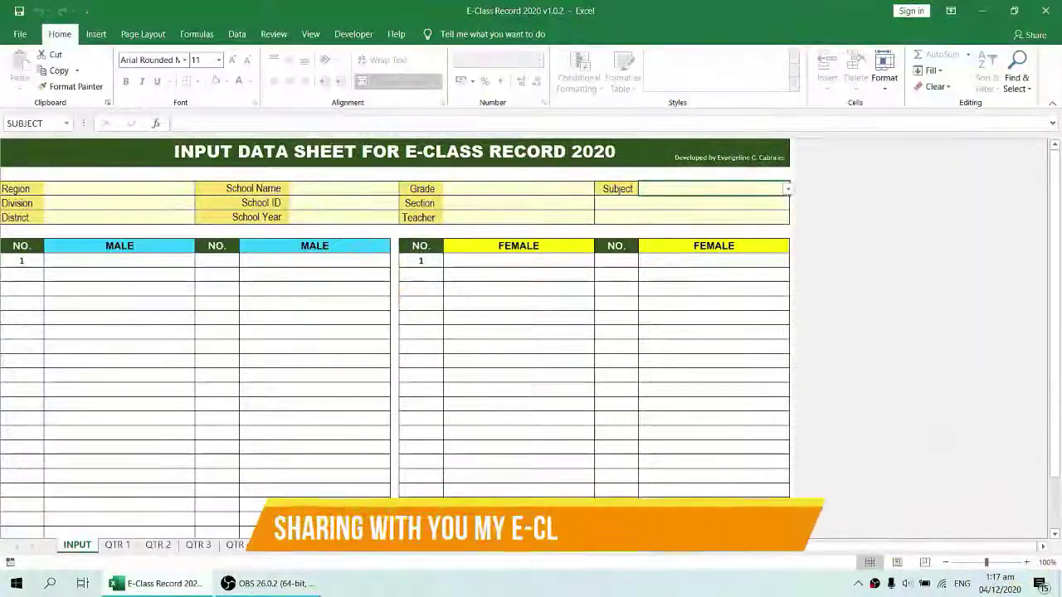
Step: Look through the QTR 1–4 and SUMMARY sheets, then return to the INPUT sheet
scroll(394, 348, "down", 6)
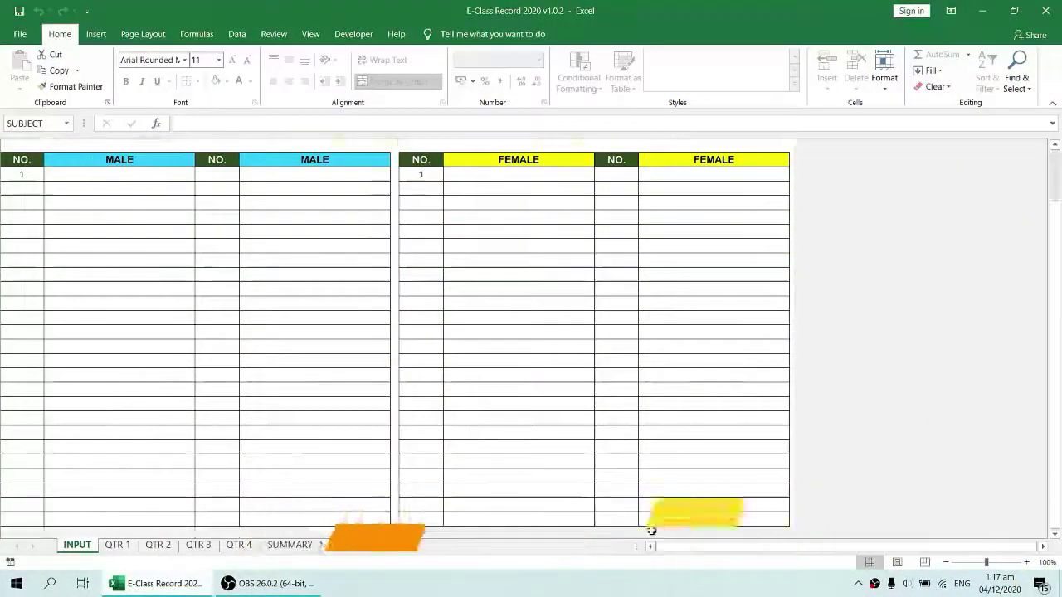
scroll(394, 348, "up", 6)
left_click(117, 545)
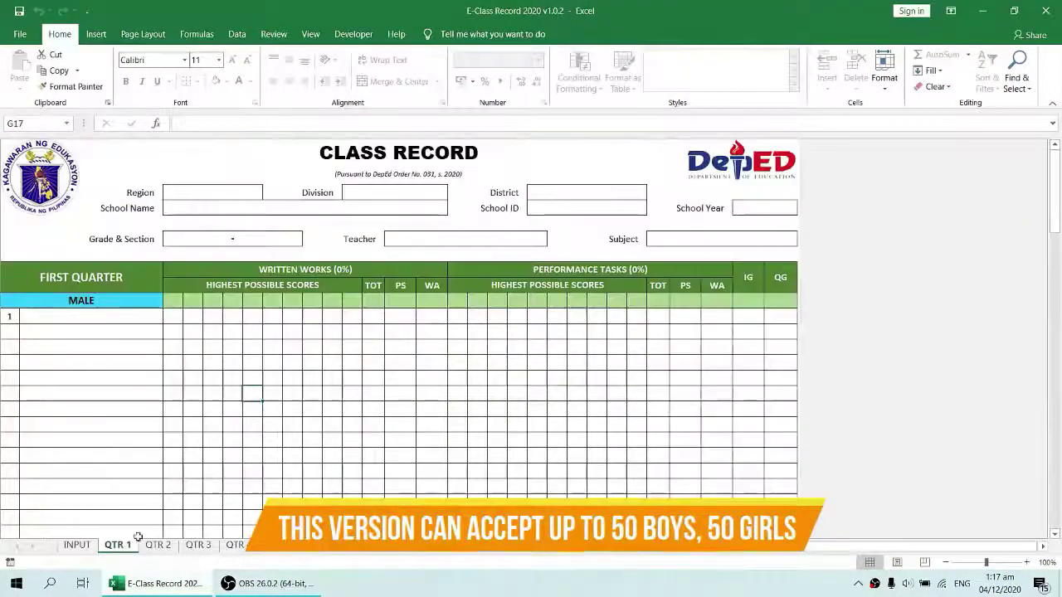
scroll(369, 501, "down", 15)
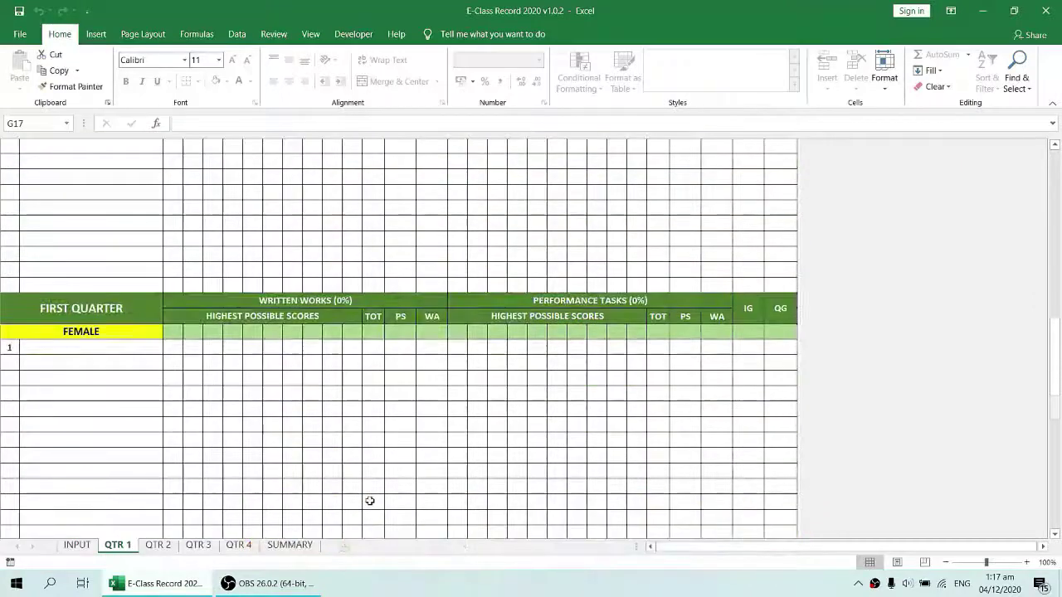
left_click(158, 545)
scroll(421, 474, "down", 15)
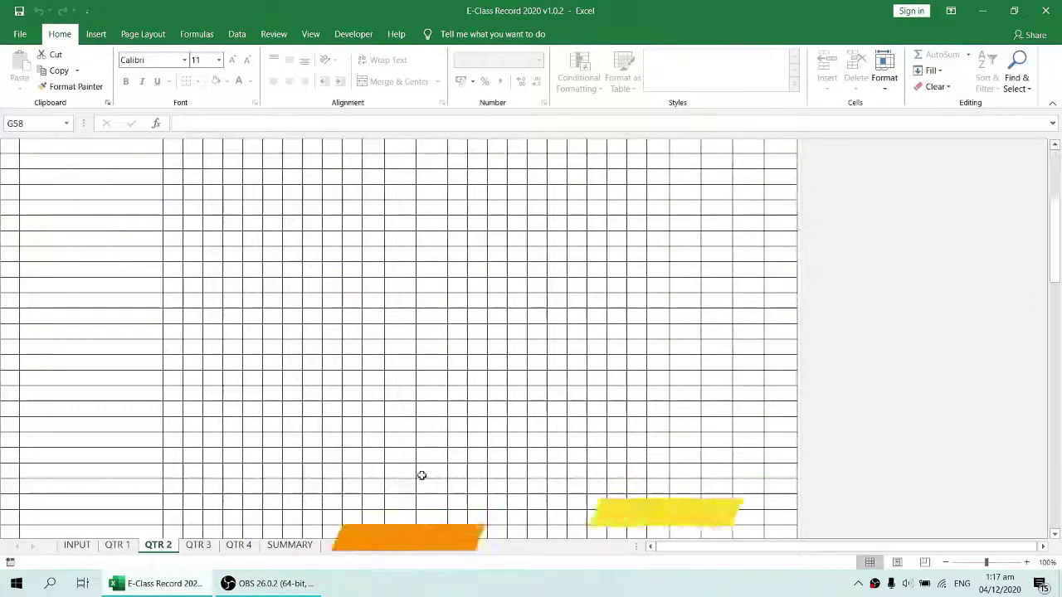
left_click(198, 545)
scroll(407, 490, "down", 15)
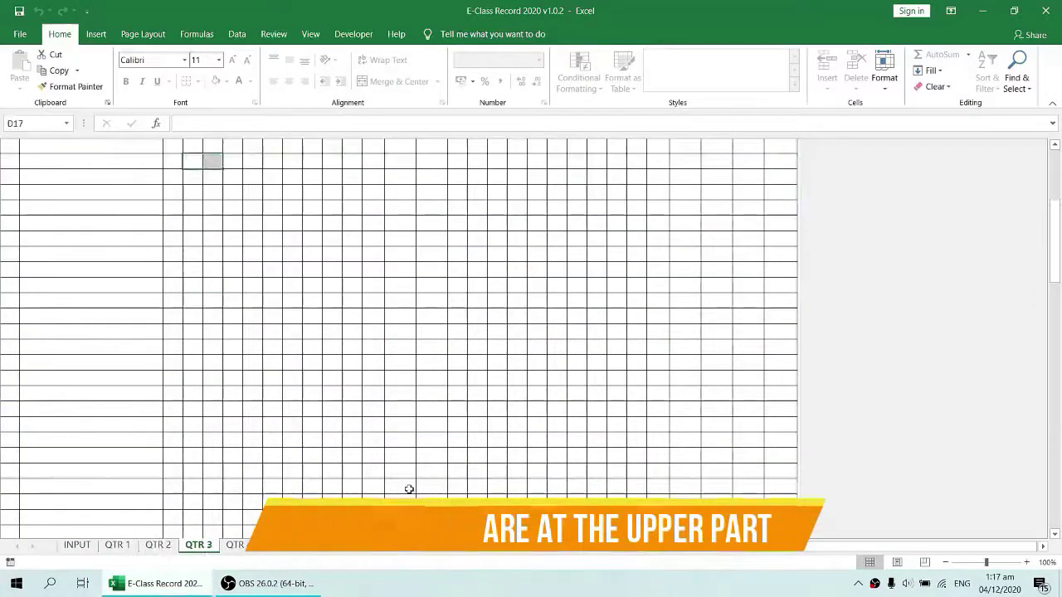
left_click(238, 544)
scroll(375, 477, "down", 15)
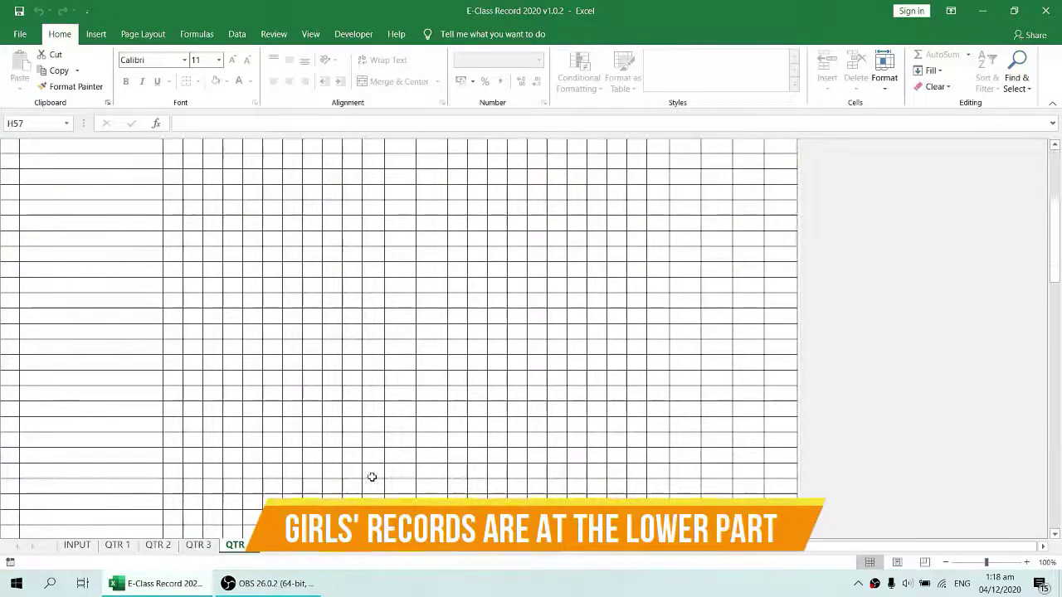
left_click(290, 545)
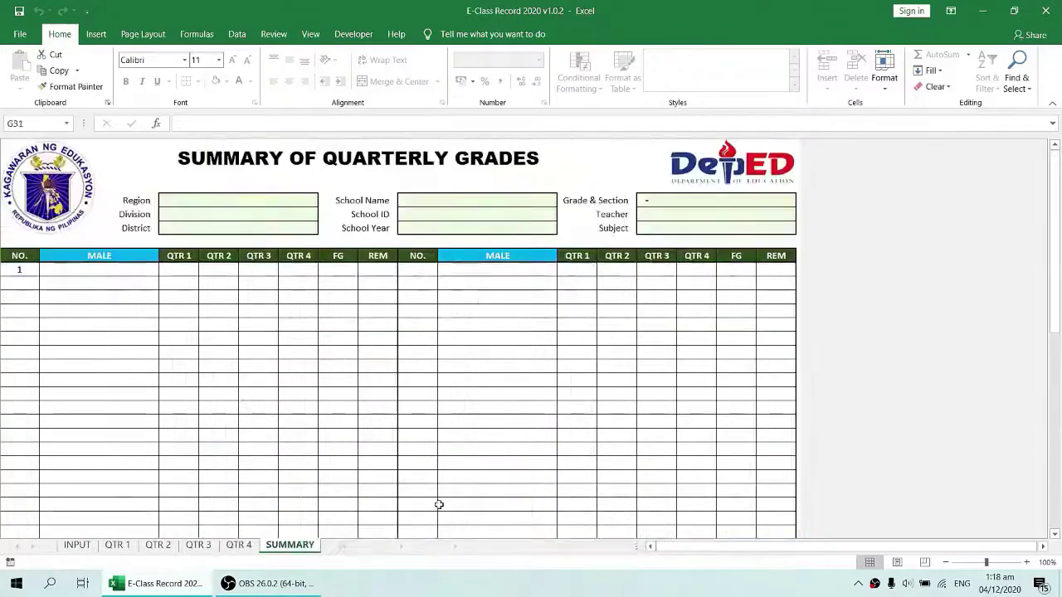
scroll(439, 505, "down", 15)
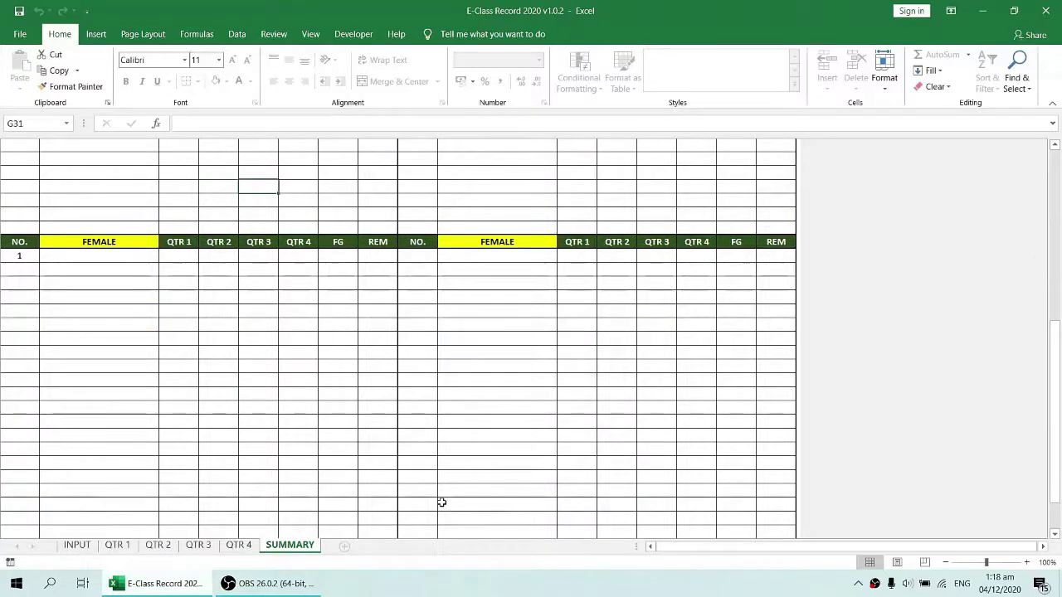
left_click(77, 545)
Step: In capitals, enter region IVA-CALABARZON, division CAVITE and district CARMONA
left_click(149, 189)
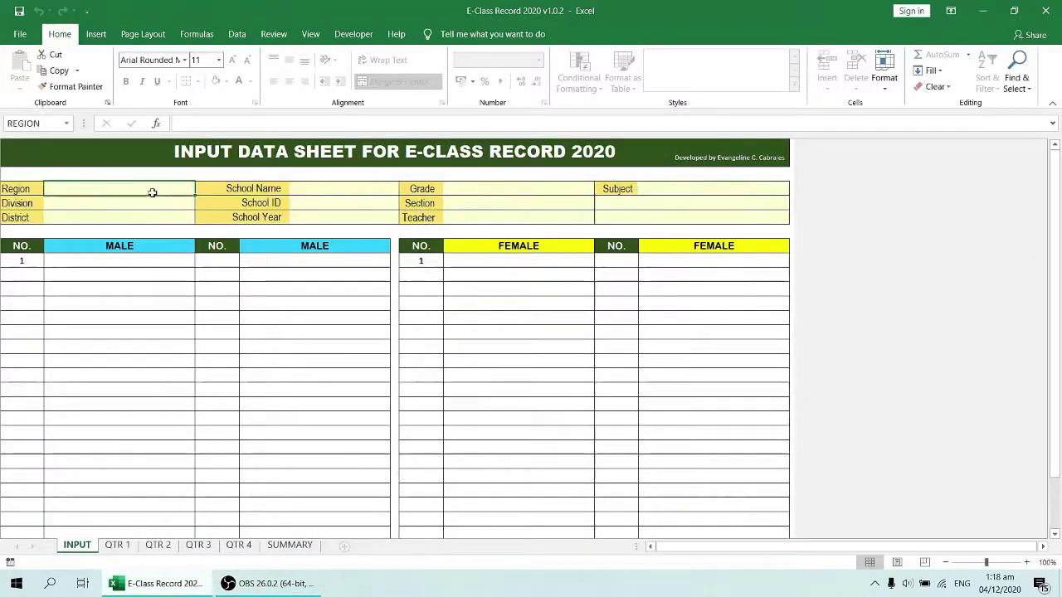
key("Caps_Lock")
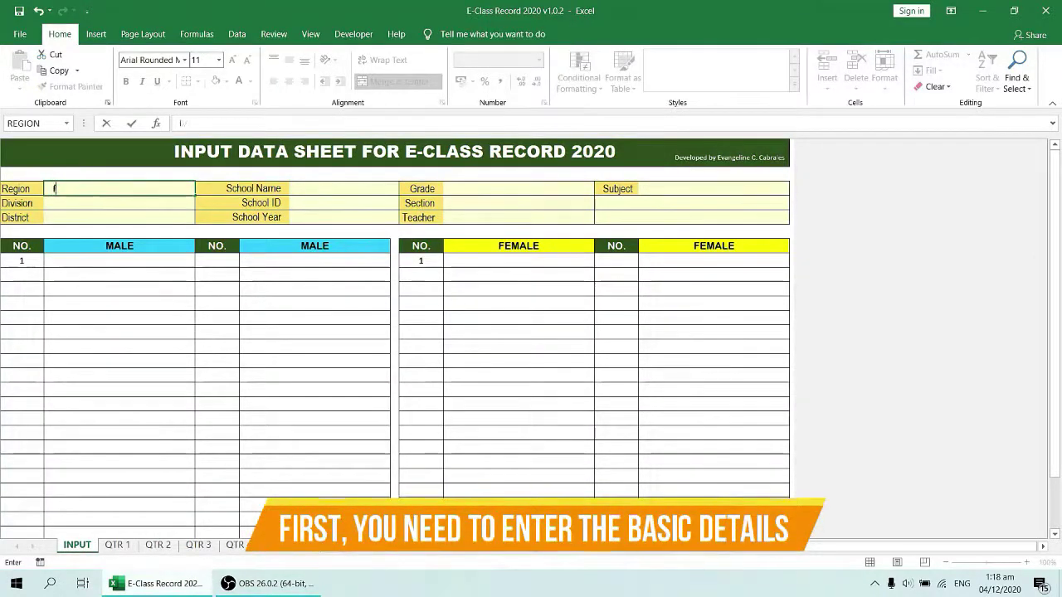
type("IVA-")
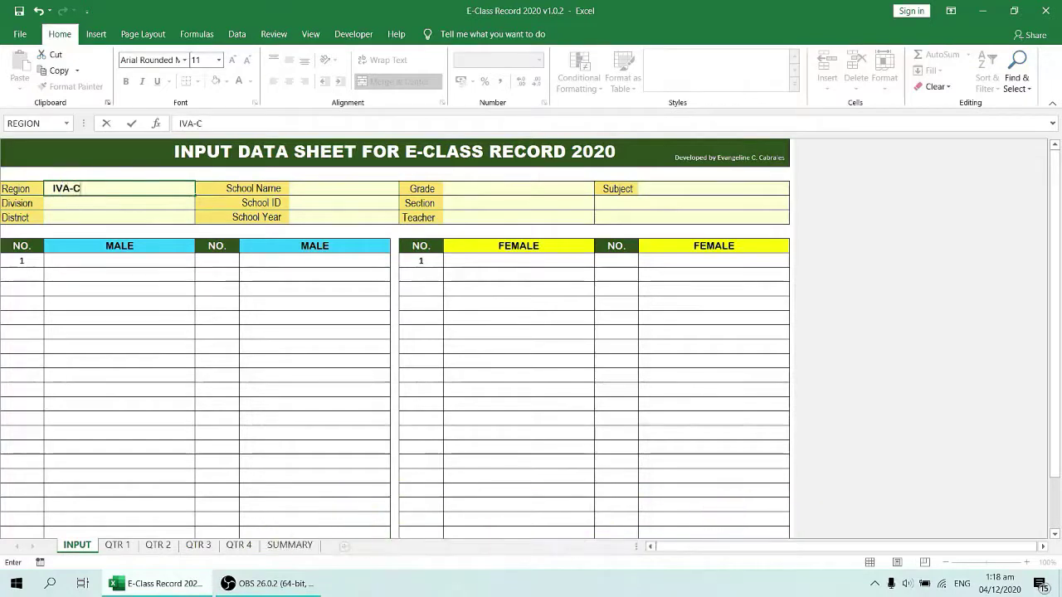
type("CALABARZON")
key("Return")
type("C")
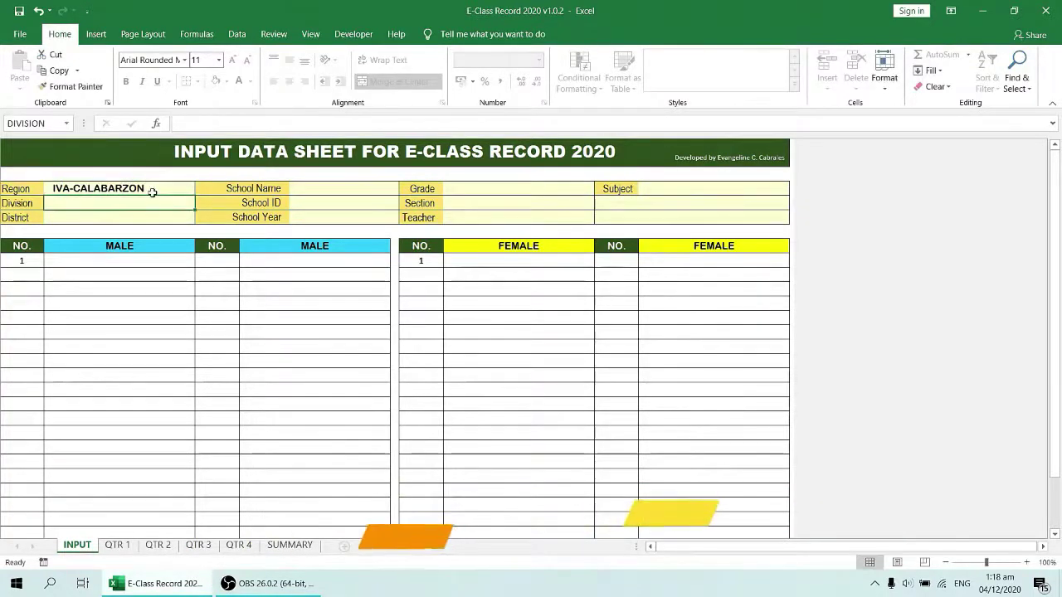
type("AVITE")
key("Return")
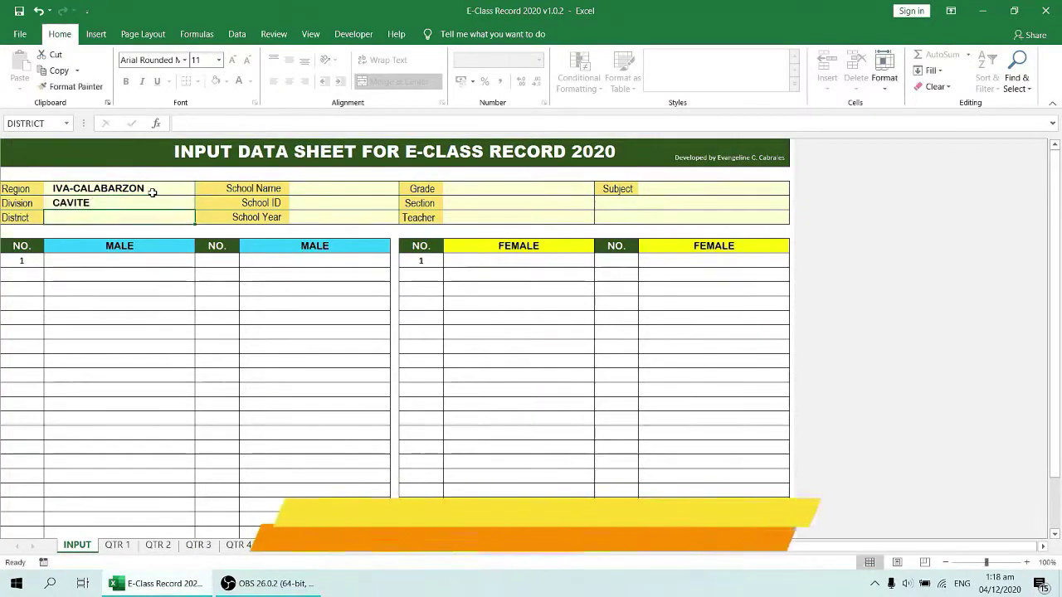
type("CARMONA")
key("Return")
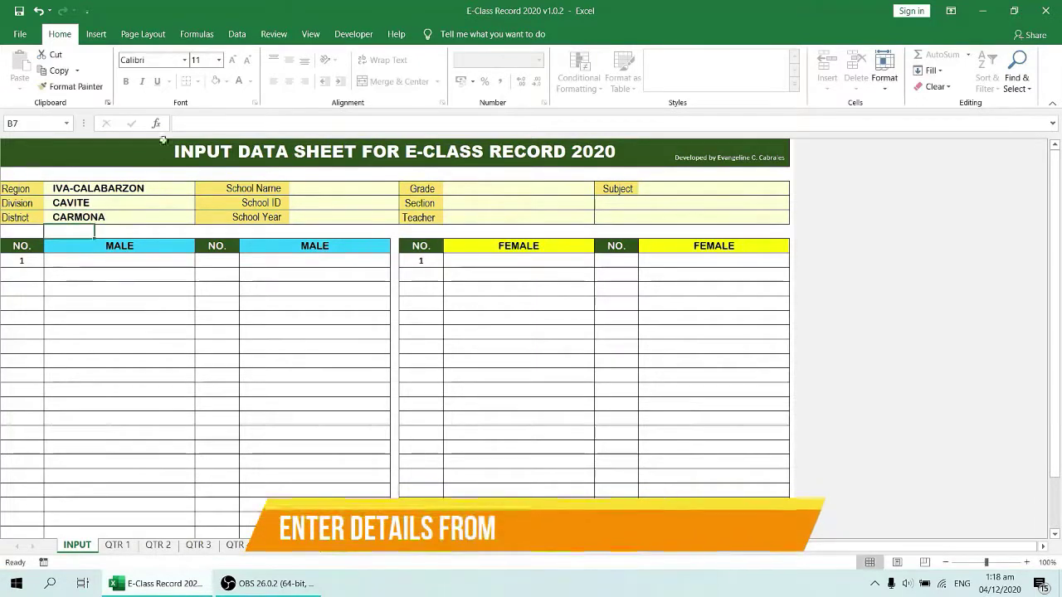
Step: Enter school name MADUYA ELEMENTARY SCHOOL and school ID 123456
left_click(324, 189)
type("MADUYA ELEM")
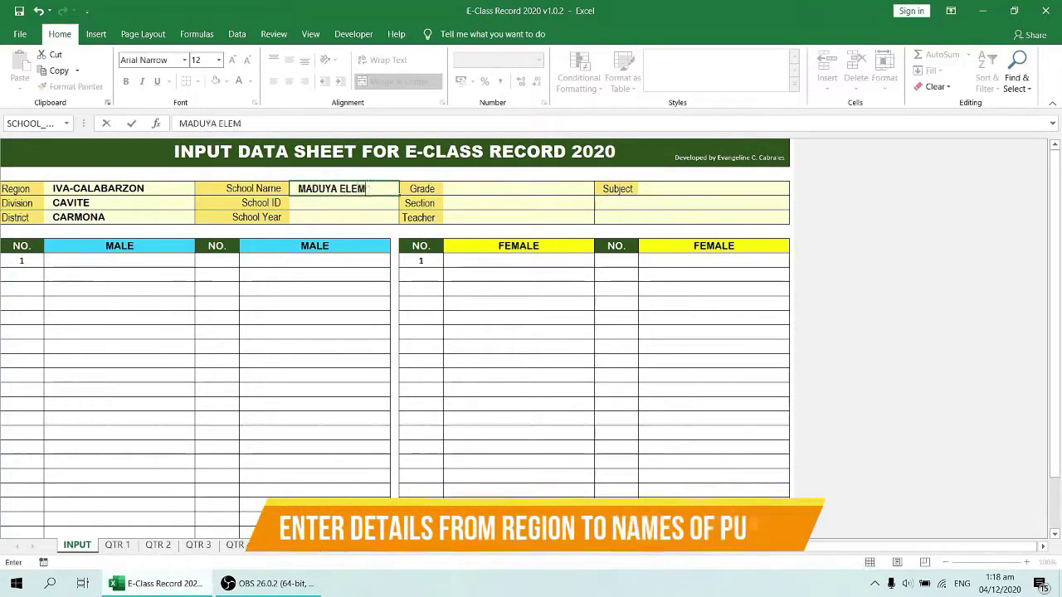
type("ENTAR")
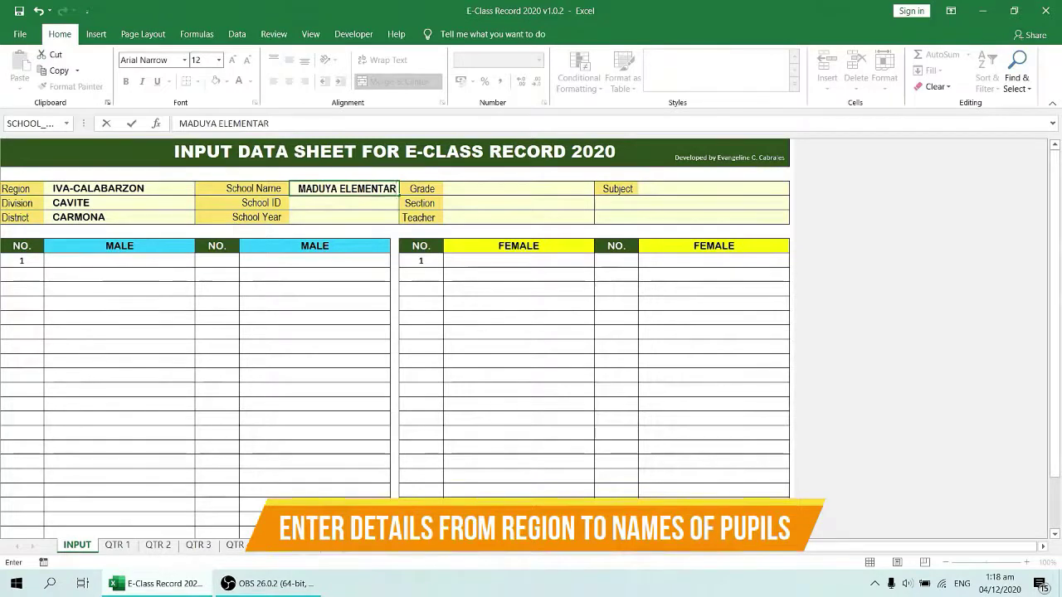
type("Y SCHOOL")
key("Return")
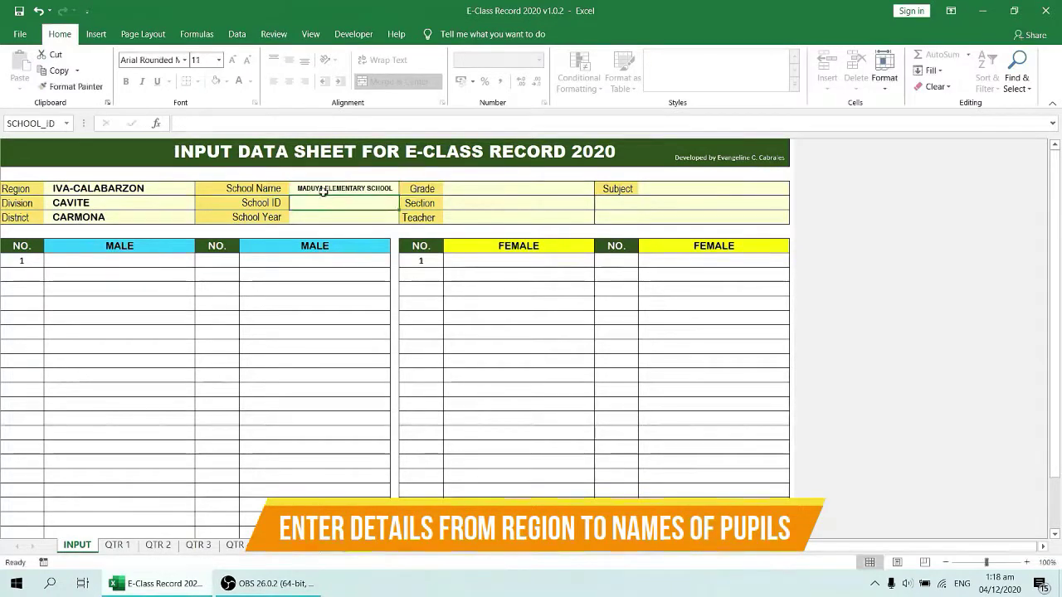
type("123456")
key("Return")
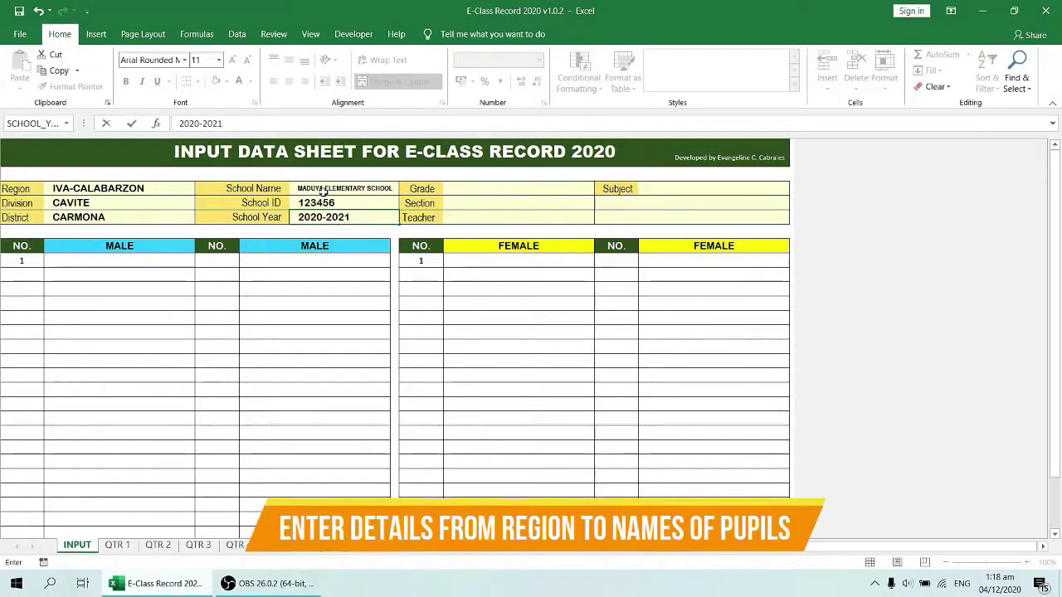
Step: Enter grade SIX, section MAKADIYOS and the teacher's full name
left_click(490, 191)
type("SIX")
key("Return")
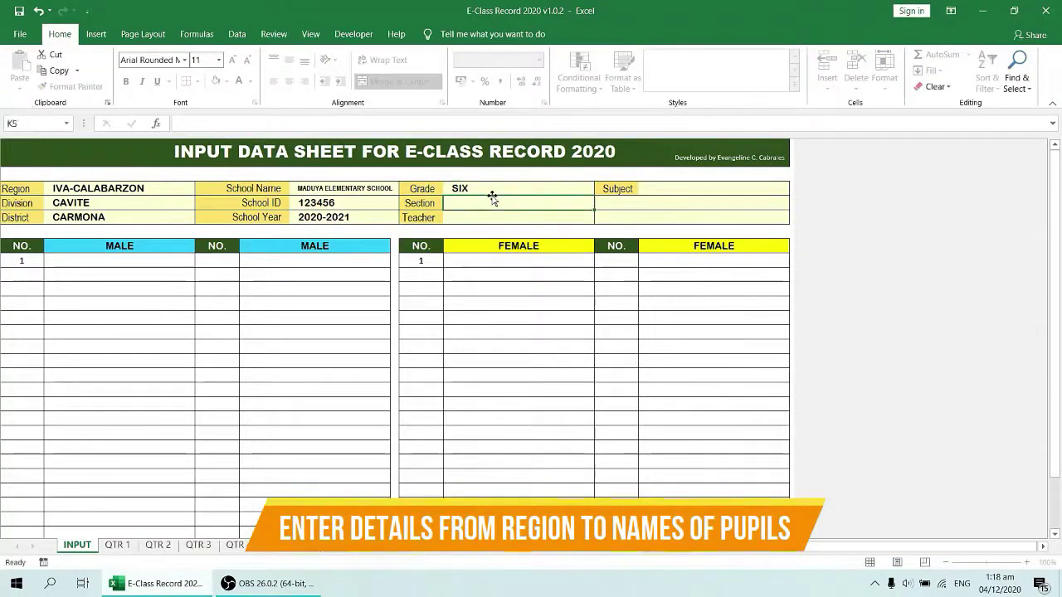
type("MAKADIYO")
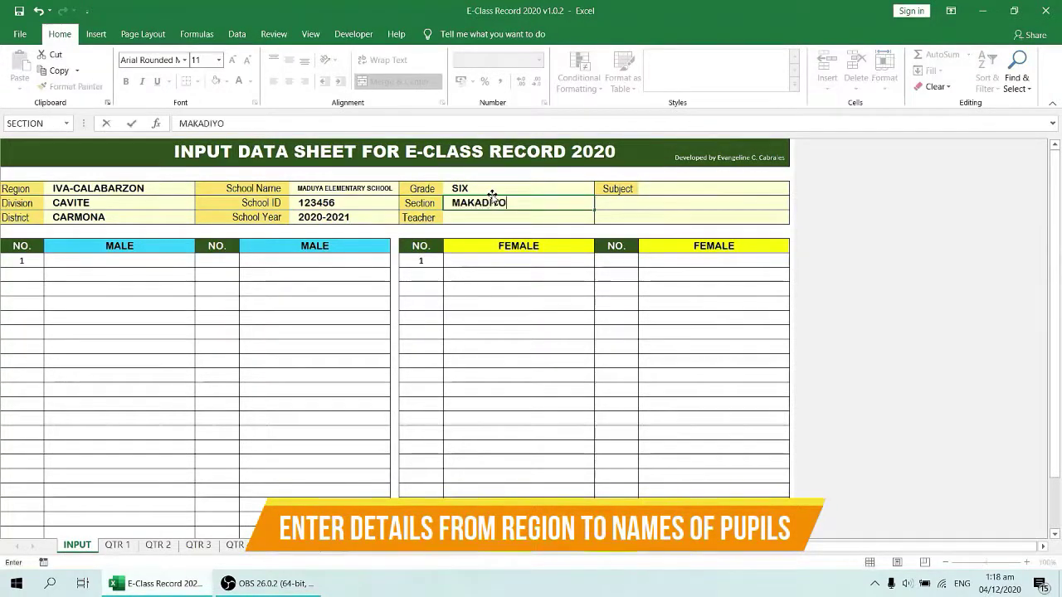
type("S")
key("Return")
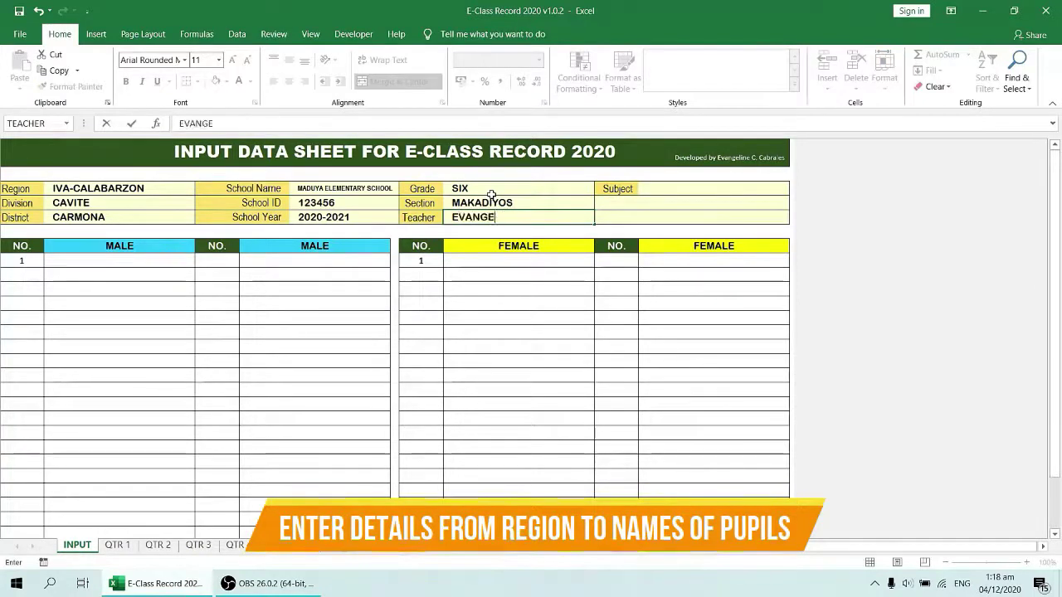
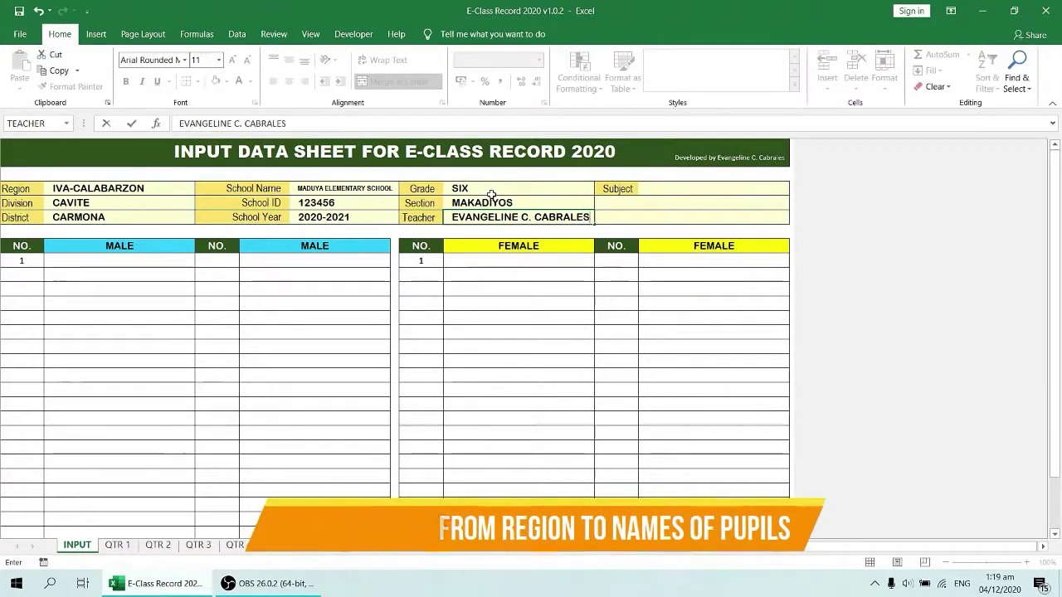
key("Return")
left_click(663, 188)
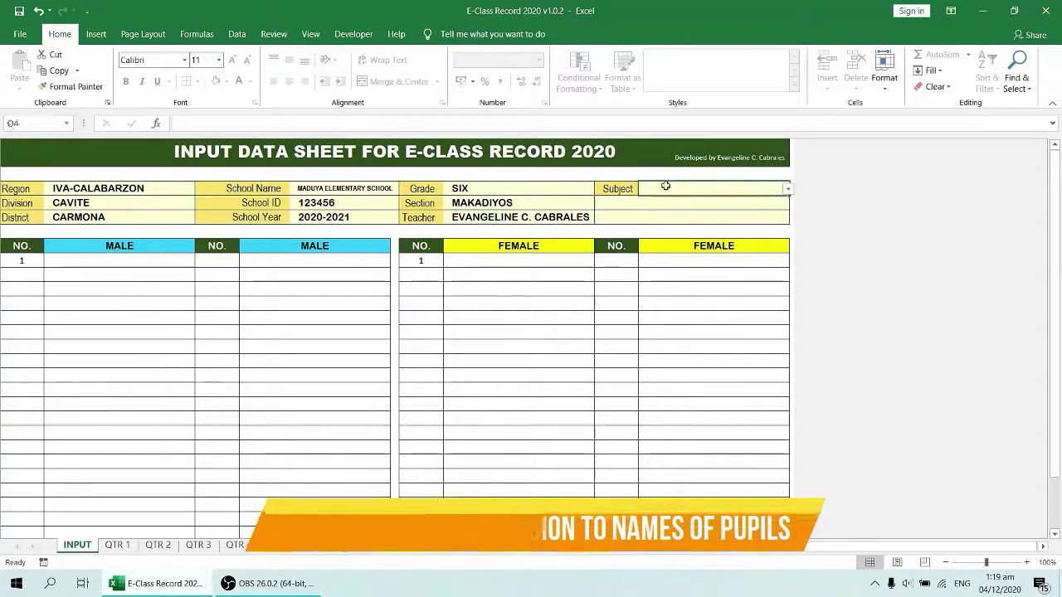
Step: Pick SCIENCE from the Subject dropdown, weighting Written Works and Performance Tasks 50% each
left_click(788, 189)
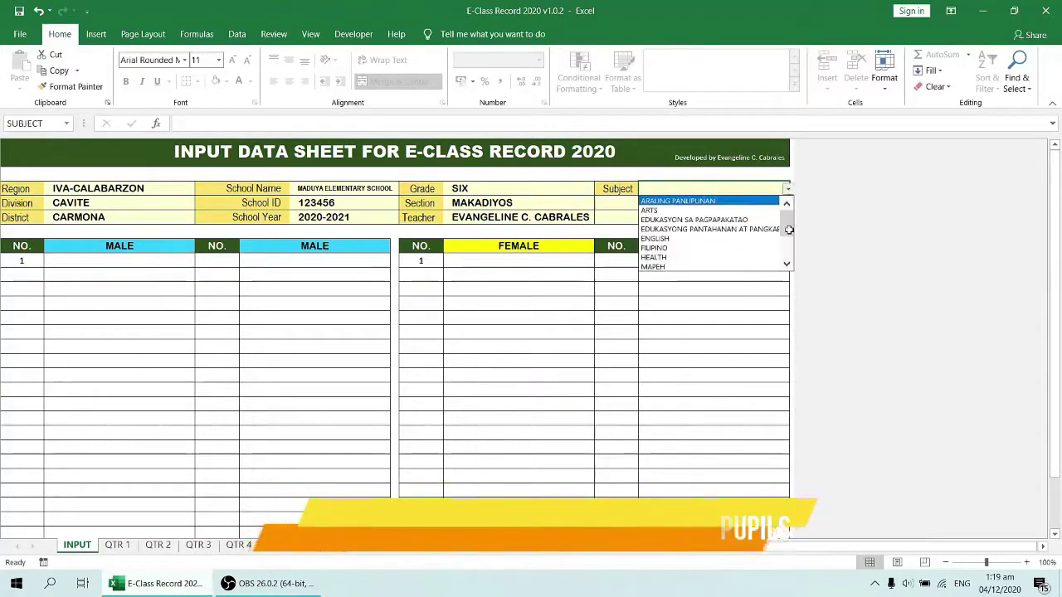
left_click(786, 266)
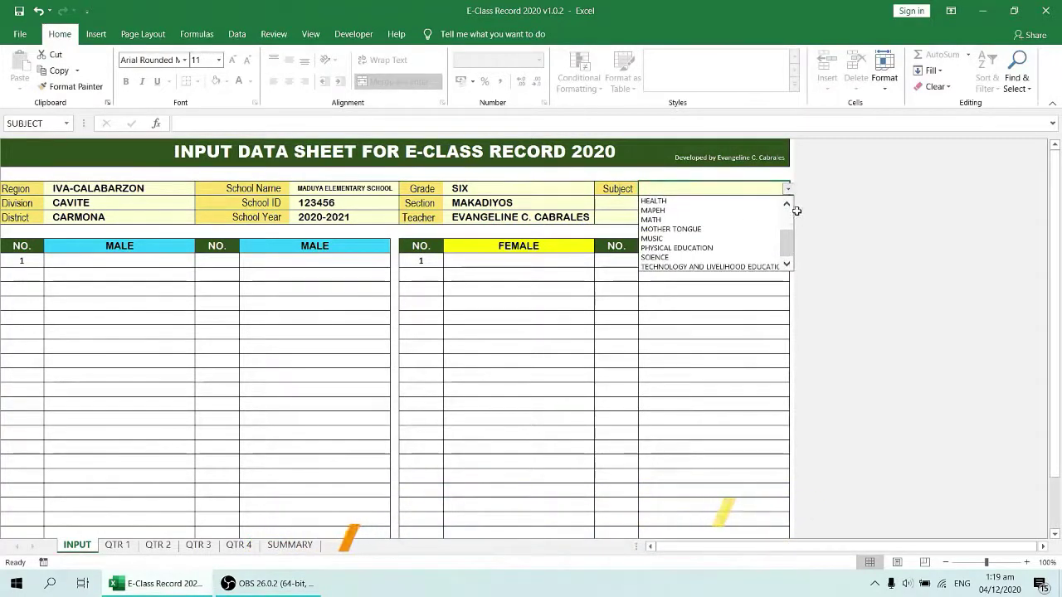
left_click_drag(795, 245, 788, 213)
left_click(733, 202)
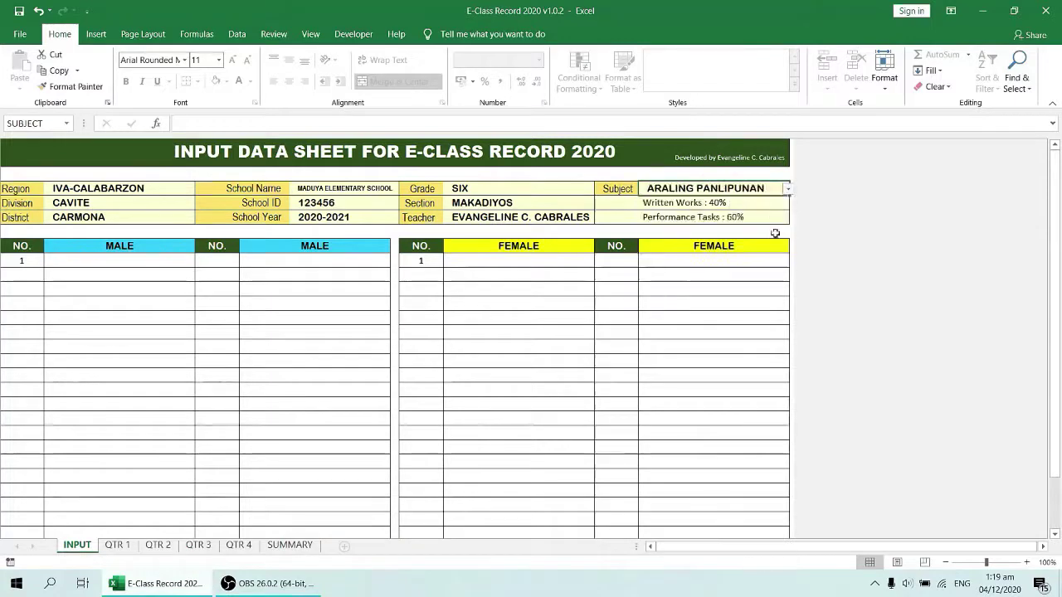
left_click(789, 188)
left_click(746, 214)
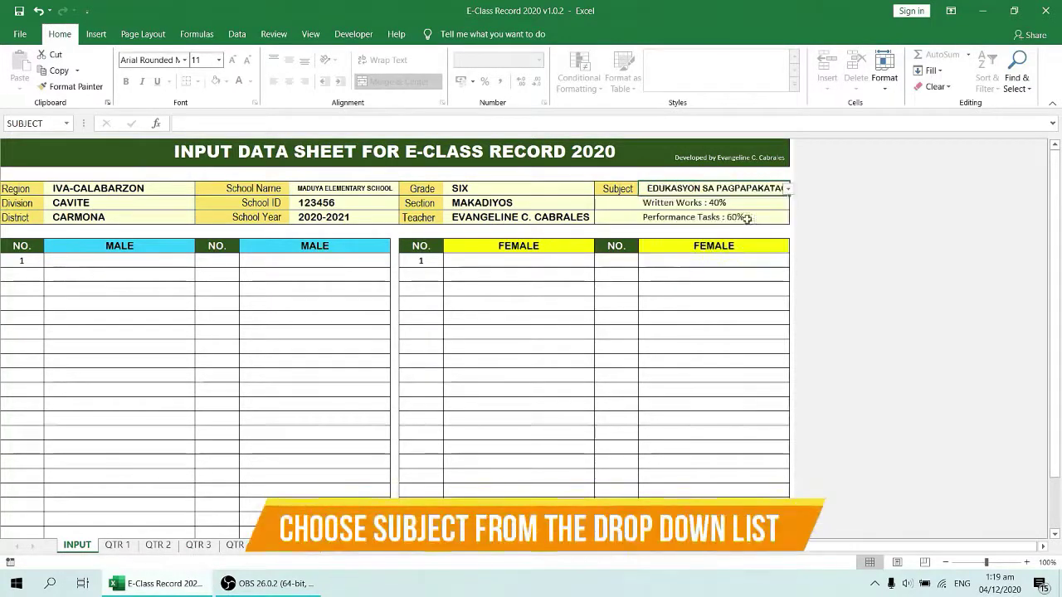
left_click(788, 188)
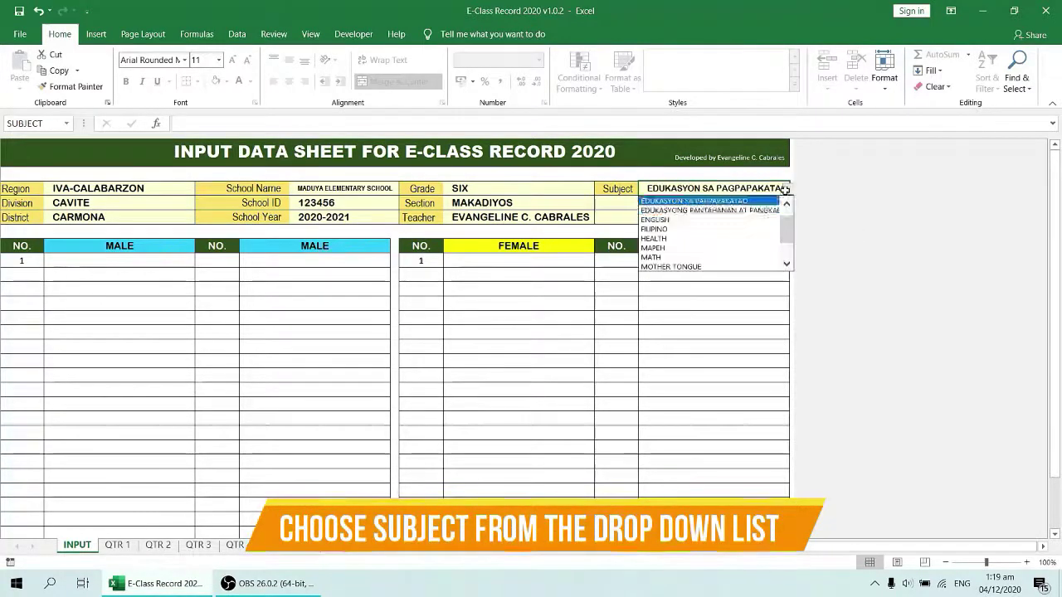
scroll(789, 234, "down", 2)
left_click(722, 253)
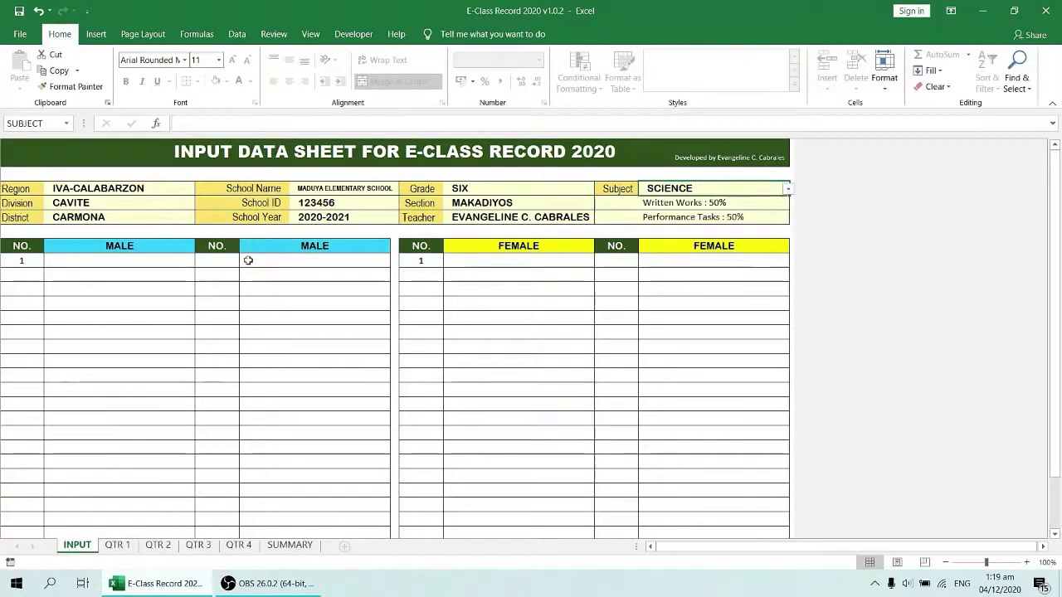
left_click(109, 267)
Step: Enter Boy 1 and Boy 2, then fill the first MALE column down to Boy 25
type("Boy 1")
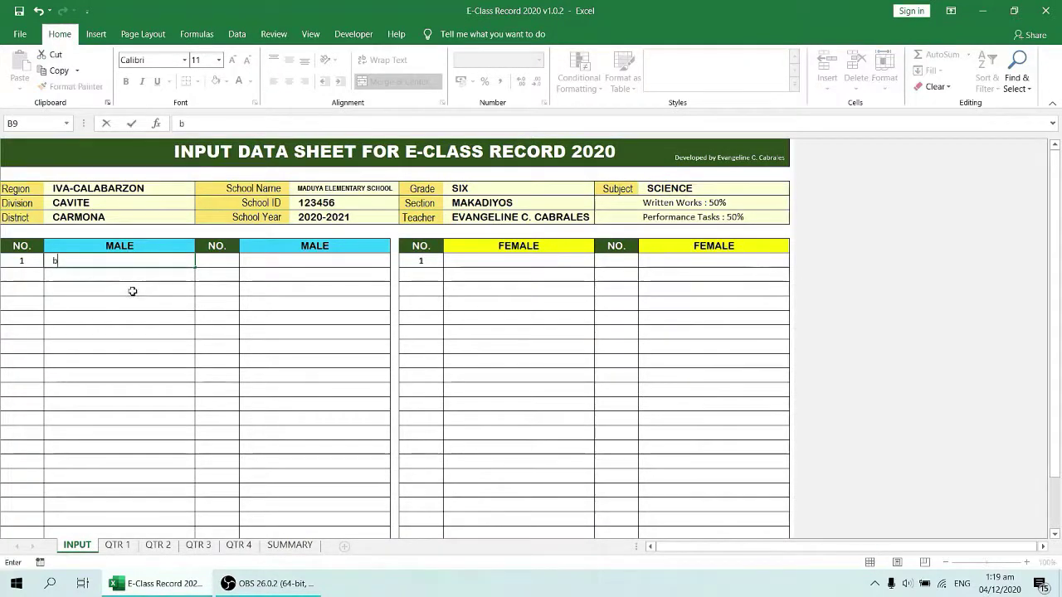
key("Return")
type("B")
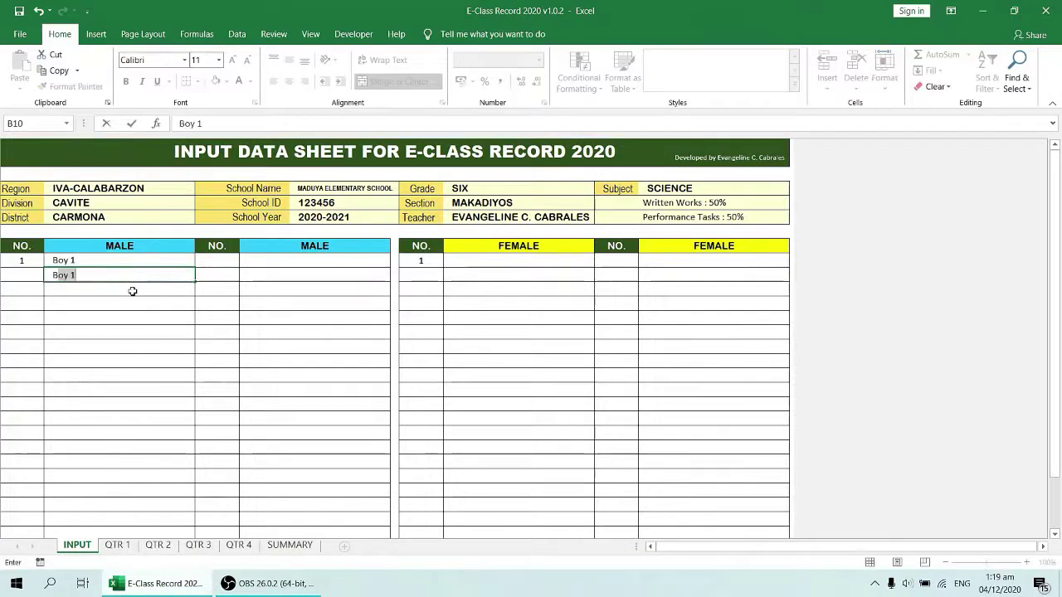
type("oy 2")
key("Return")
left_click(174, 277)
key("Delete")
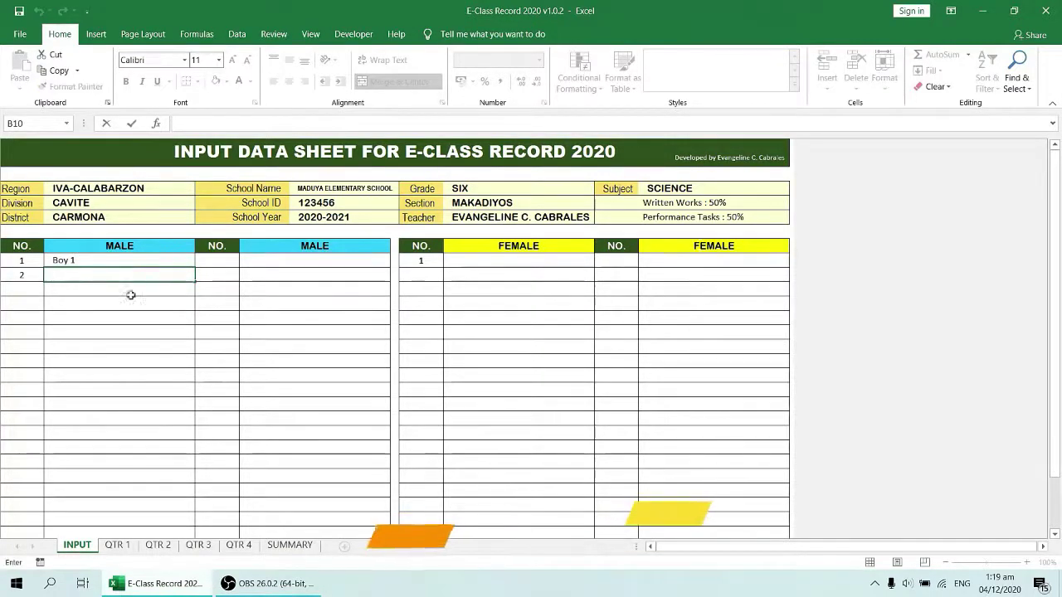
type("Boy 2")
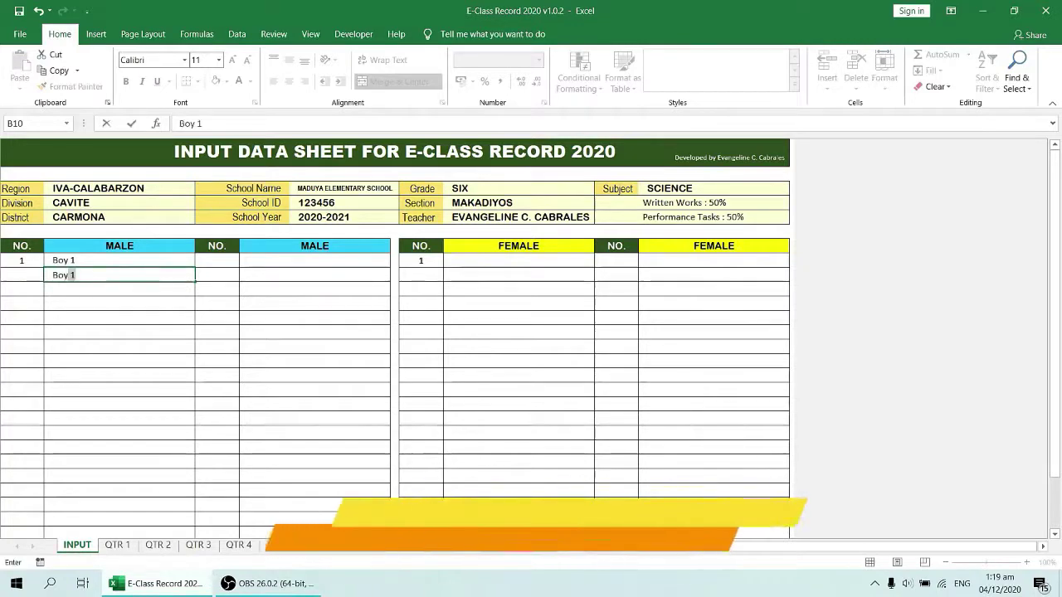
key("Return")
left_click(191, 278)
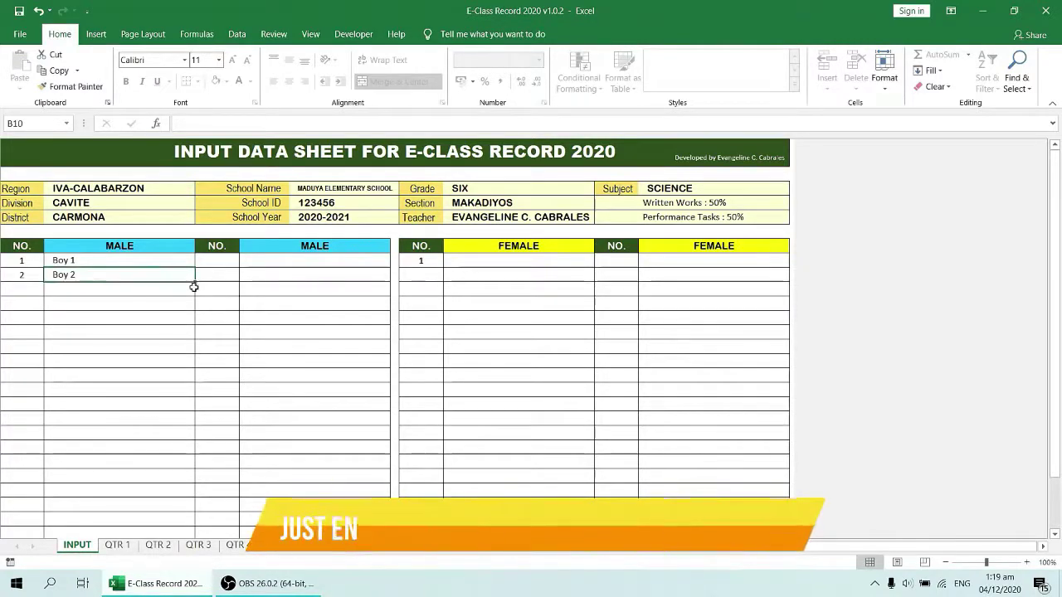
left_click_drag(196, 291, 189, 518)
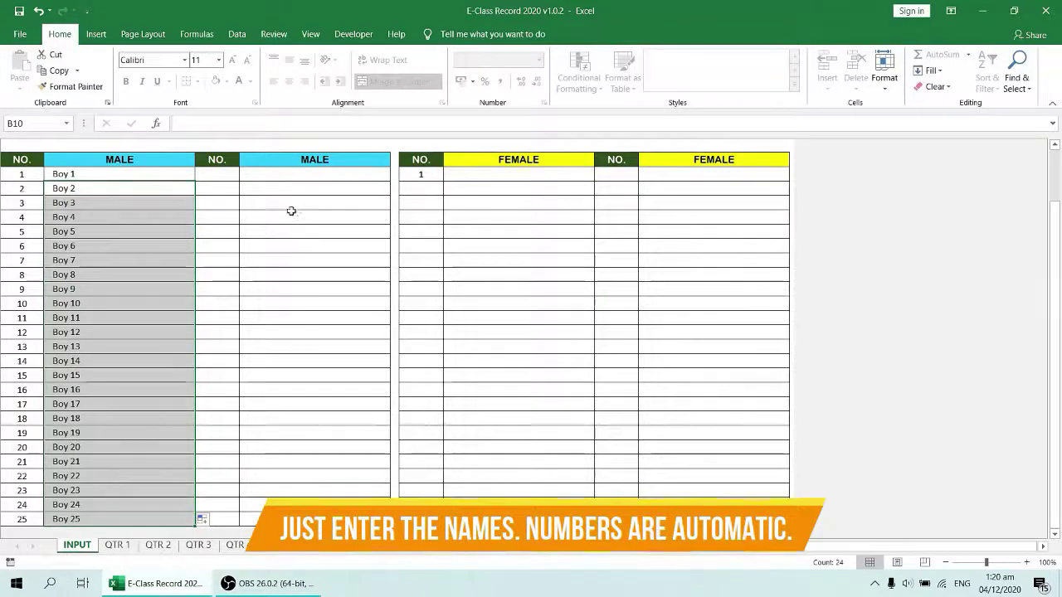
scroll(291, 211, "up", 2)
Step: Enter Boy 26 and Boy 27, then fill the second MALE column down to Boy 50
left_click(307, 272)
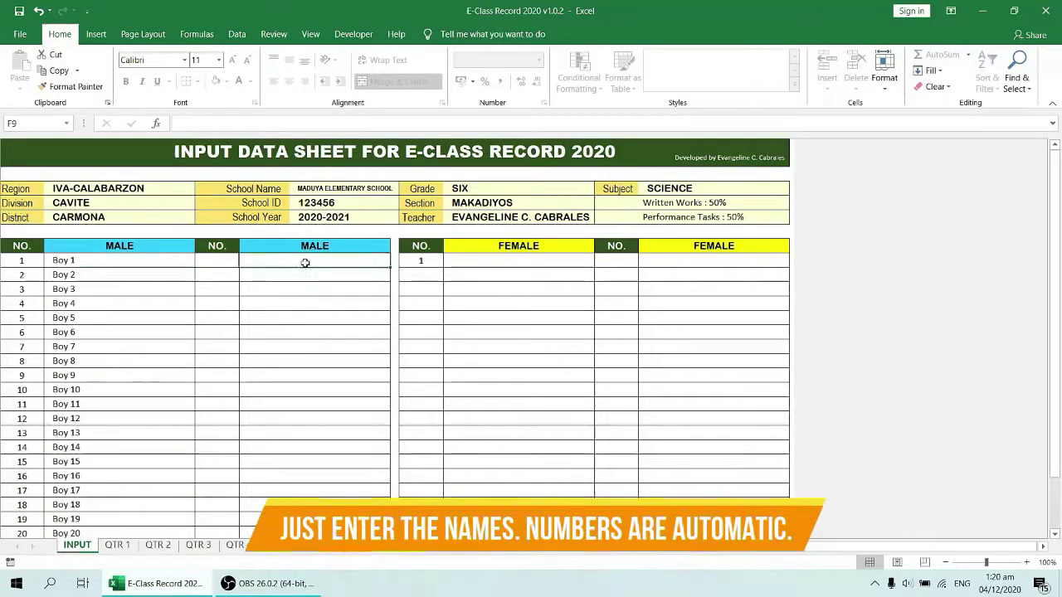
type("Boy 26")
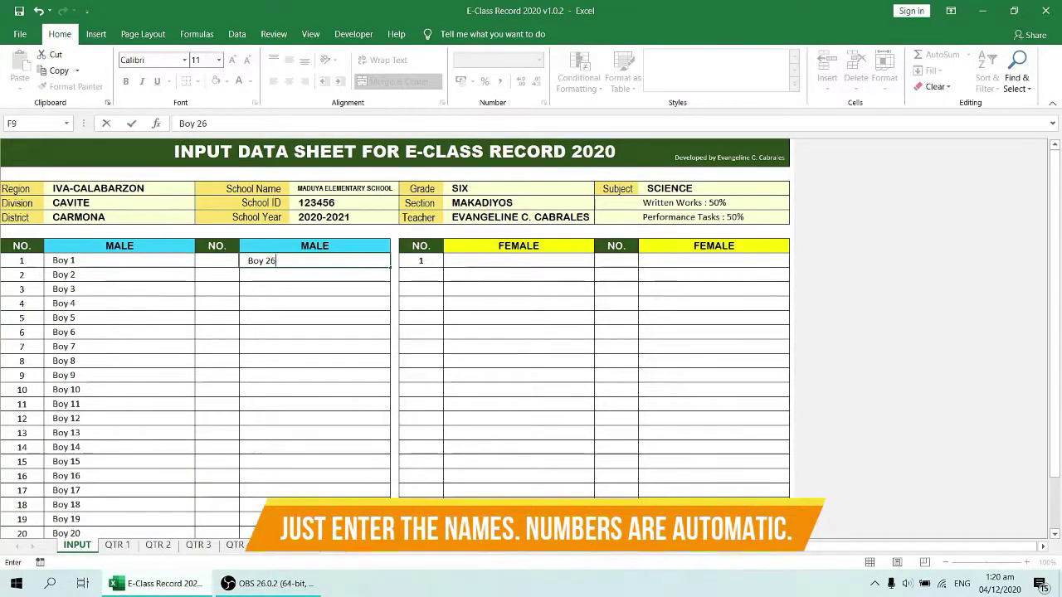
key("Return")
type("Boy 26")
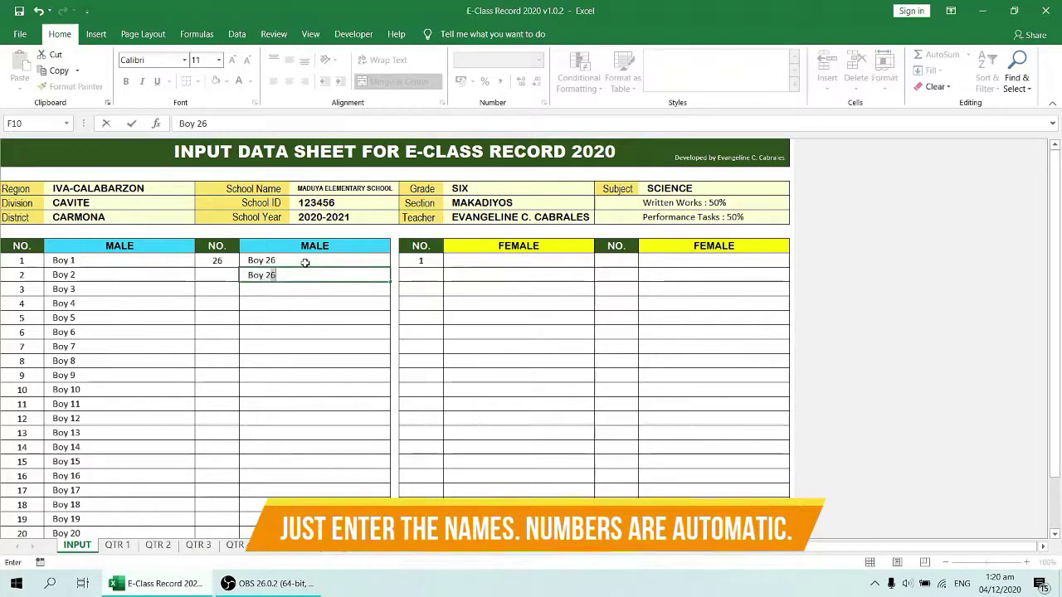
key("Return")
left_click(342, 274)
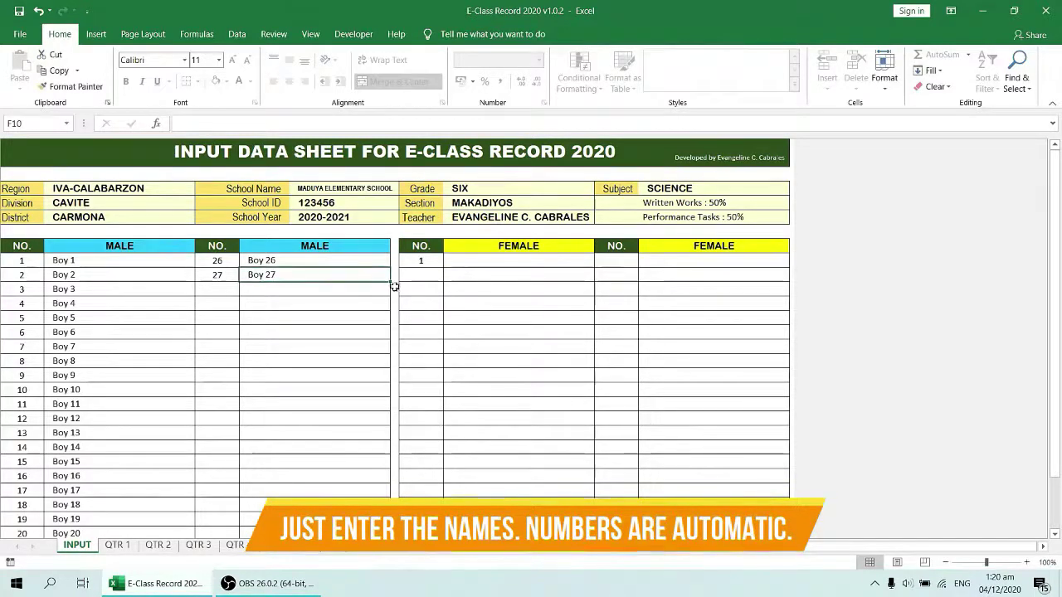
left_click_drag(389, 282, 380, 539)
scroll(504, 335, "up", 2)
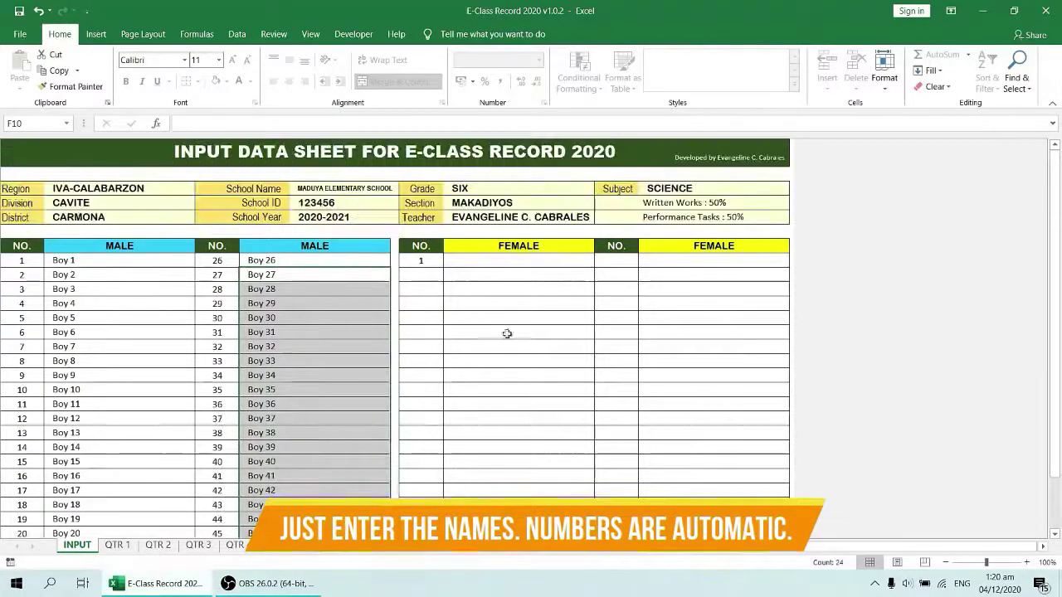
Step: Enter Girl 1 and Girl 2, then fill the first FEMALE column down to Girl 25
left_click(511, 263)
type("Girl 1")
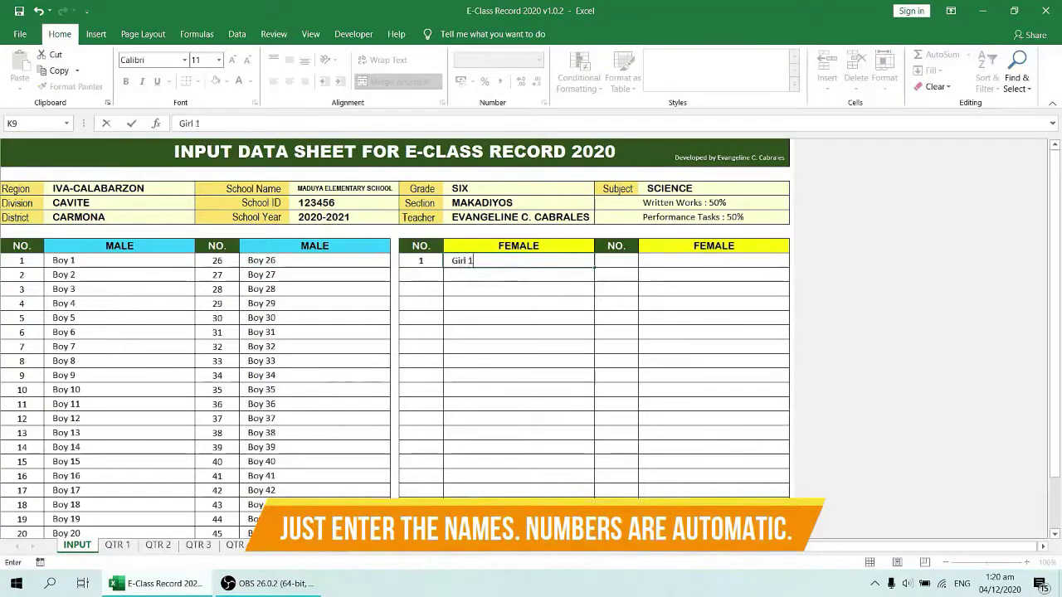
key("Return")
type("Girl 2")
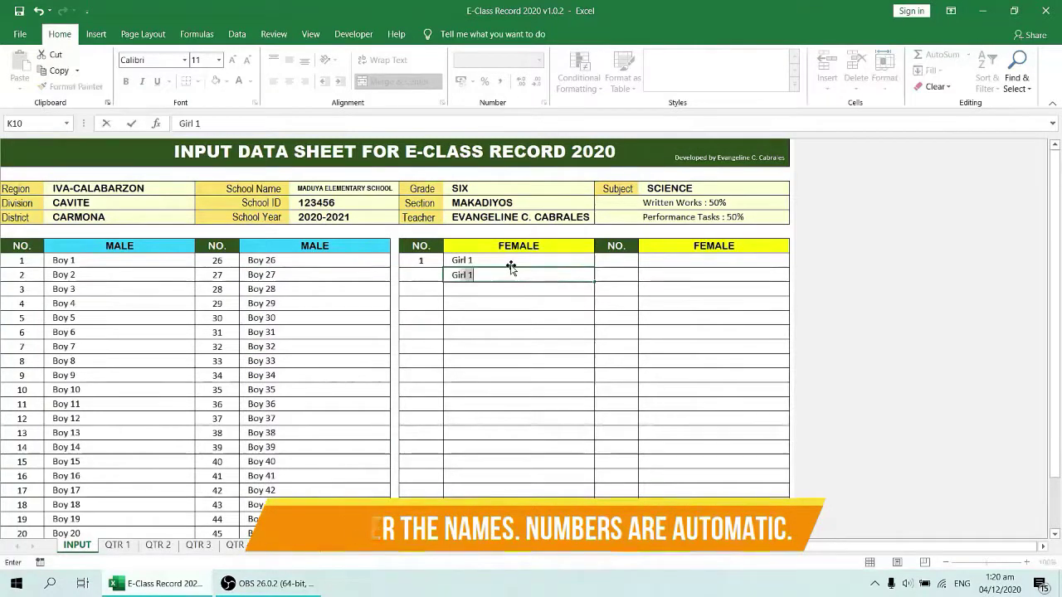
key("Return")
left_click(544, 271)
left_click_drag(594, 281, 589, 535)
scroll(614, 275, "up", 3)
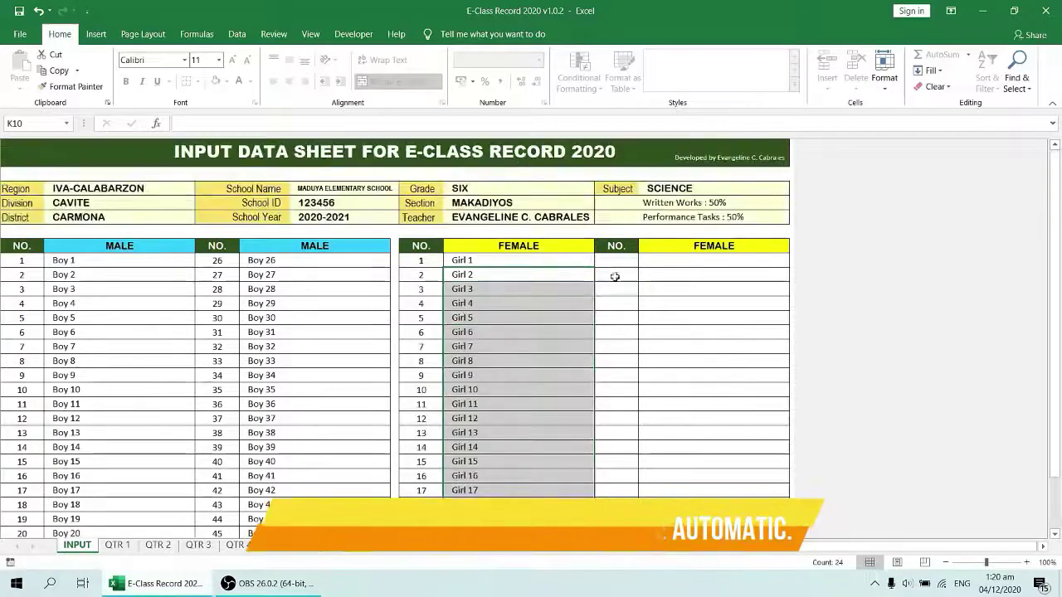
Step: Enter Girl 26 in the second FEMALE column and drag the series down
left_click(689, 265)
type("Girl 26")
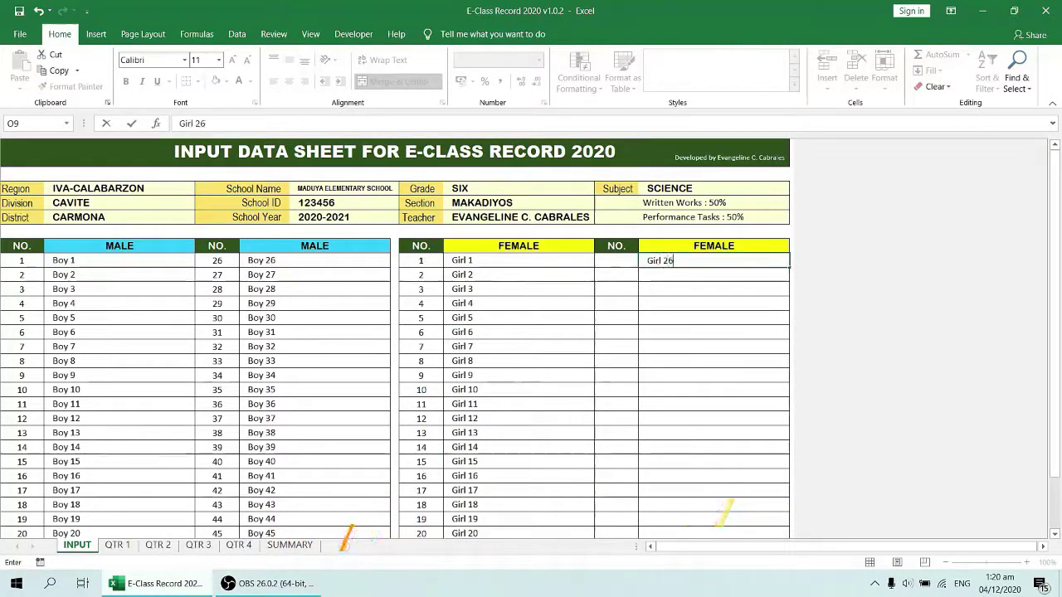
key("Return")
left_click(692, 264)
left_click_drag(787, 267, 750, 508)
Step: Check that the names appear on the QTR 1 through QTR 4 sheets
scroll(385, 446, "down", 3)
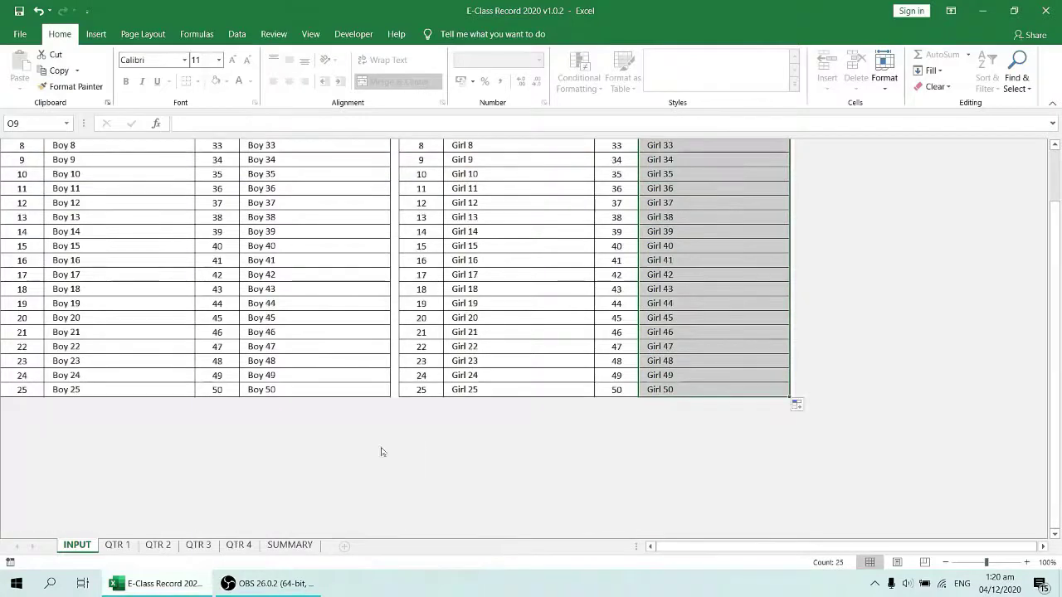
left_click(118, 545)
scroll(351, 476, "down", 14)
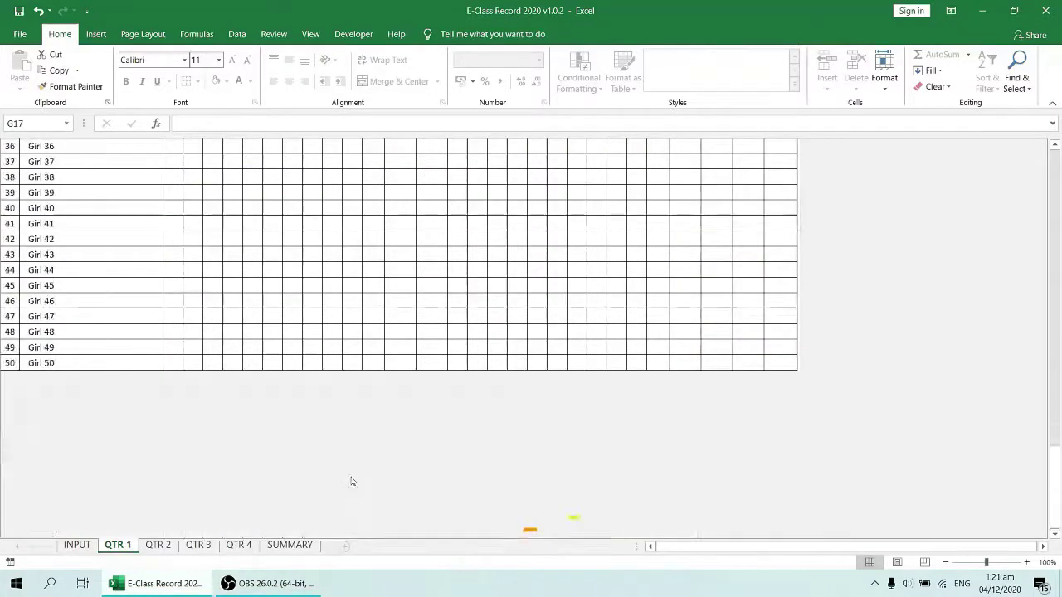
left_click(159, 546)
scroll(469, 433, "up", 10)
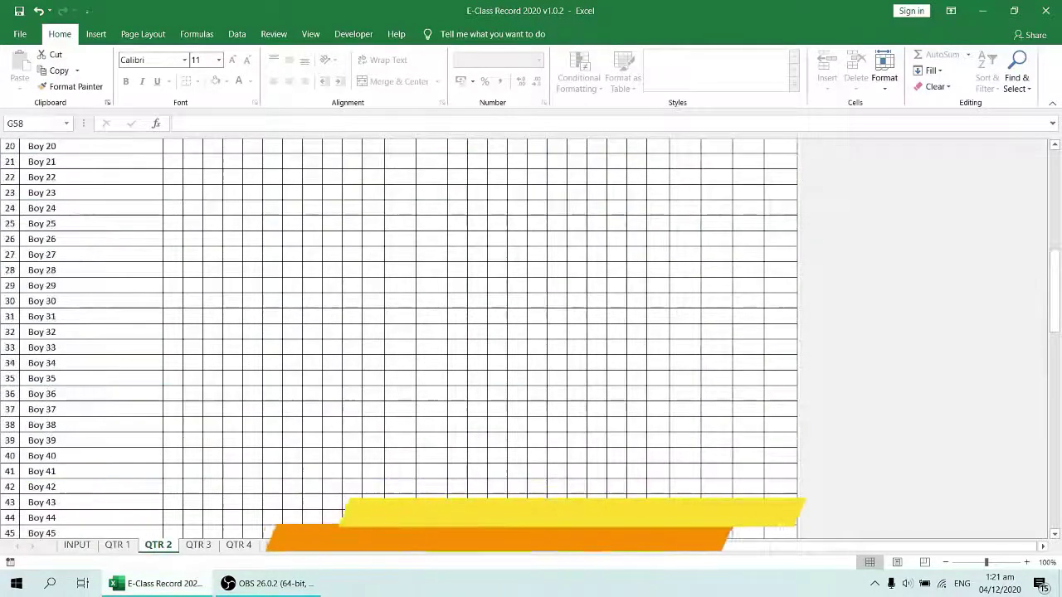
left_click(201, 545)
scroll(431, 423, "down", 12)
left_click(238, 545)
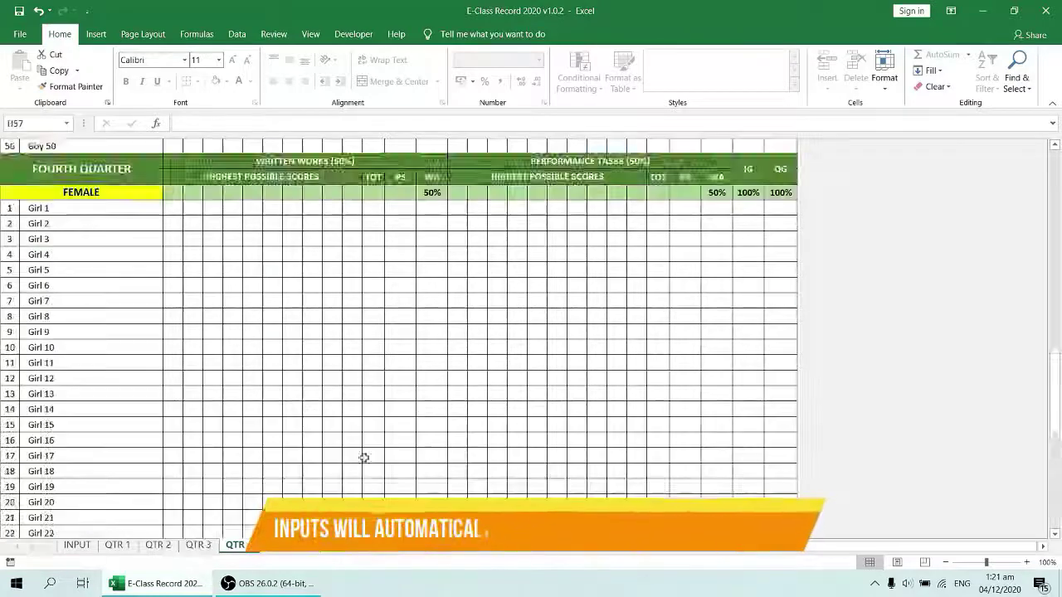
scroll(429, 404, "down", 9)
scroll(428, 404, "down", 4)
Step: Check the names on the SUMMARY sheet, then return to INPUT
key("ctrl+Page_Down")
scroll(609, 451, "down", 4)
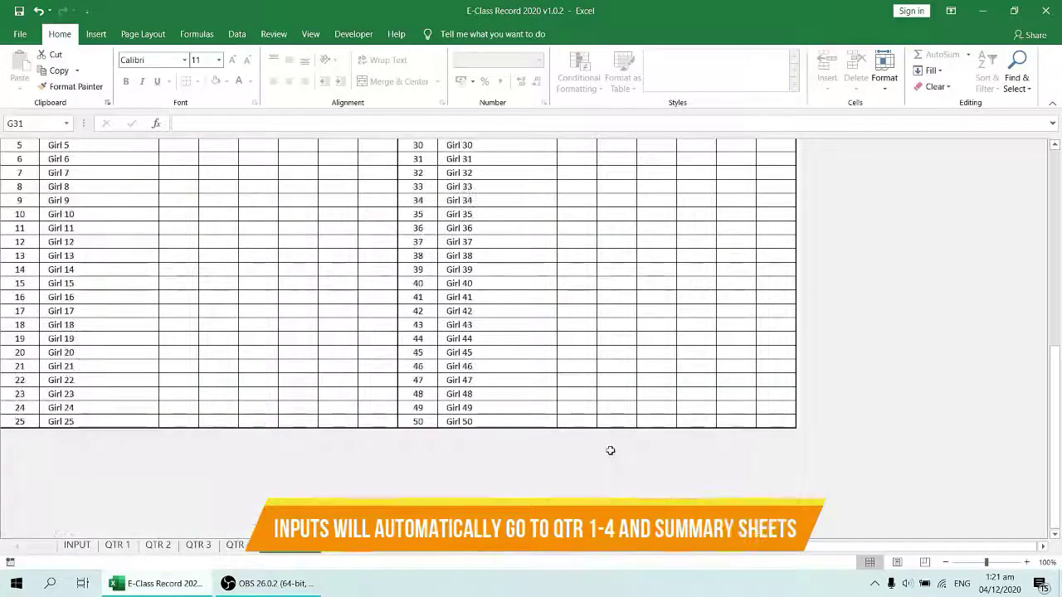
scroll(621, 431, "up", 4)
scroll(622, 430, "up", 8)
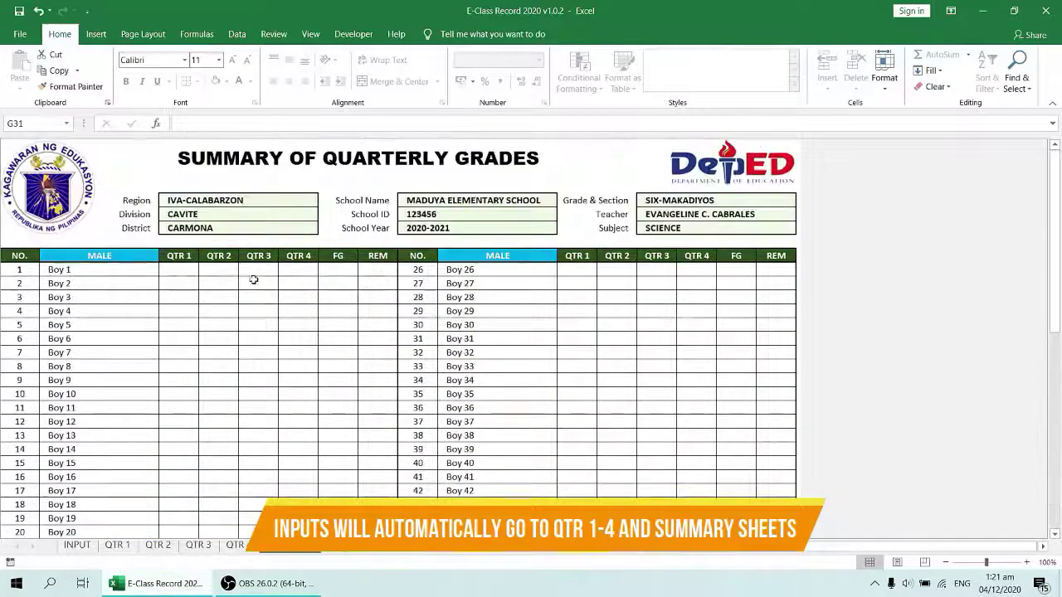
left_click(76, 545)
Step: Delete Boy 36–Boy 50 and Girl 34–Girl 50 from the INPUT lists
left_click_drag(273, 188, 262, 385)
key("Delete")
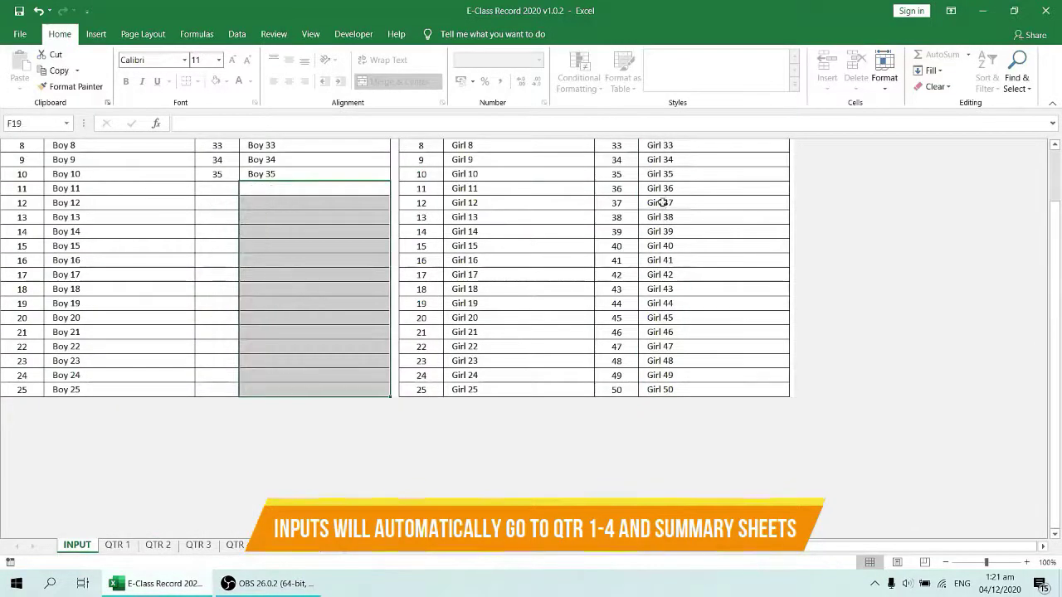
left_click_drag(673, 161, 685, 384)
key("Delete")
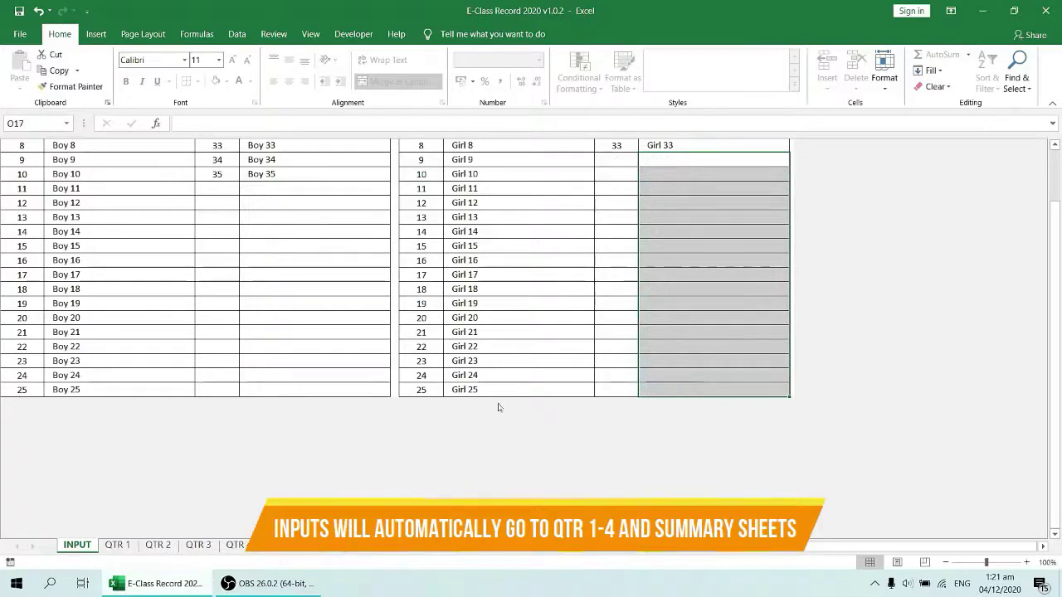
Step: Check the shortened class lists on the QTR 1, QTR 2 and QTR 3 sheets
left_click(117, 545)
scroll(396, 325, "up", 15)
scroll(395, 325, "down", 7)
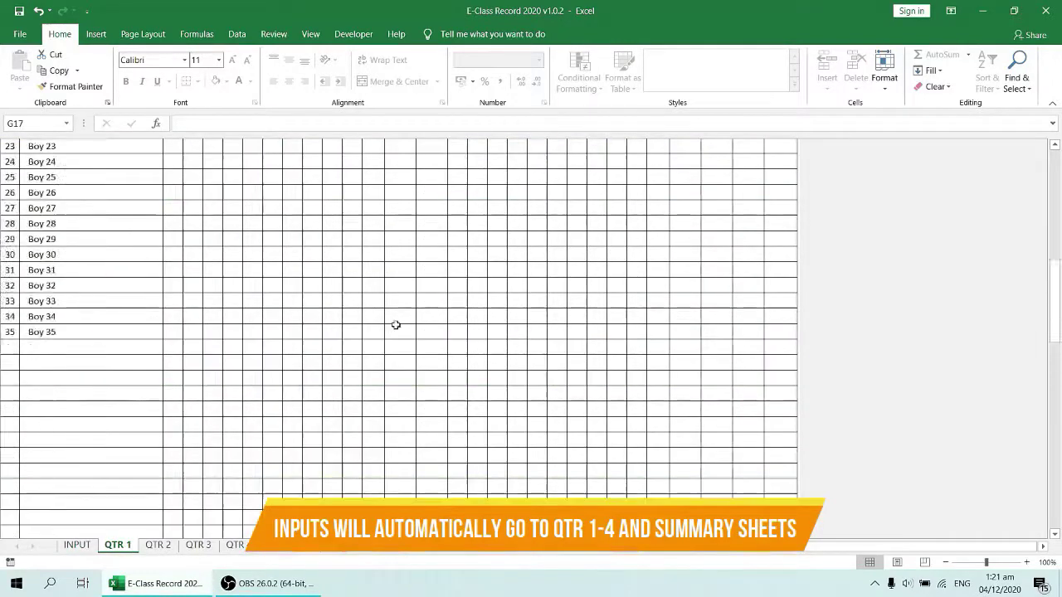
left_click(172, 547)
scroll(390, 435, "down", 15)
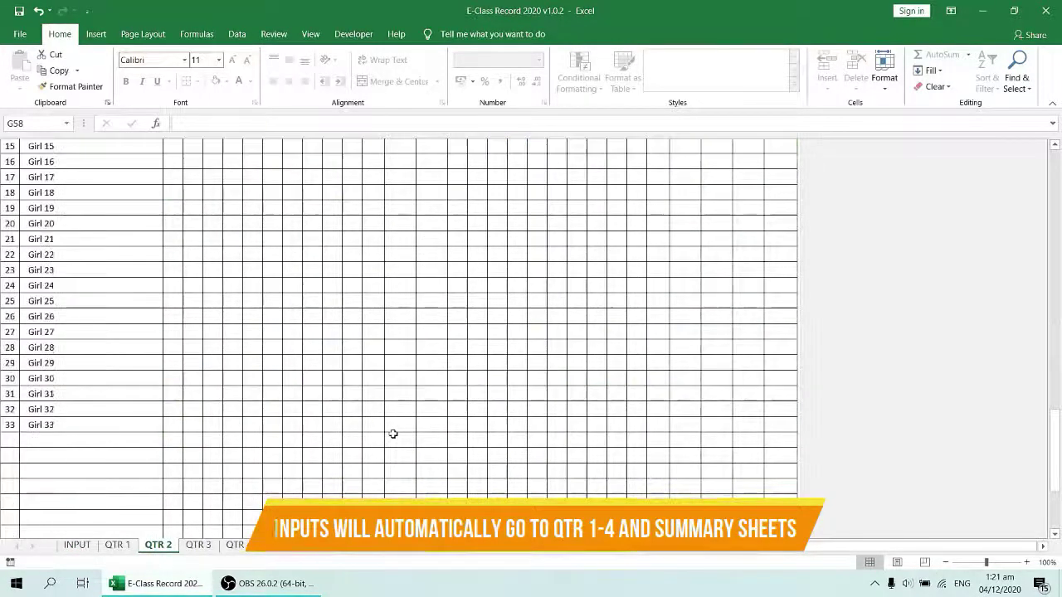
left_click(198, 545)
scroll(464, 389, "up", 10)
scroll(465, 390, "down", 10)
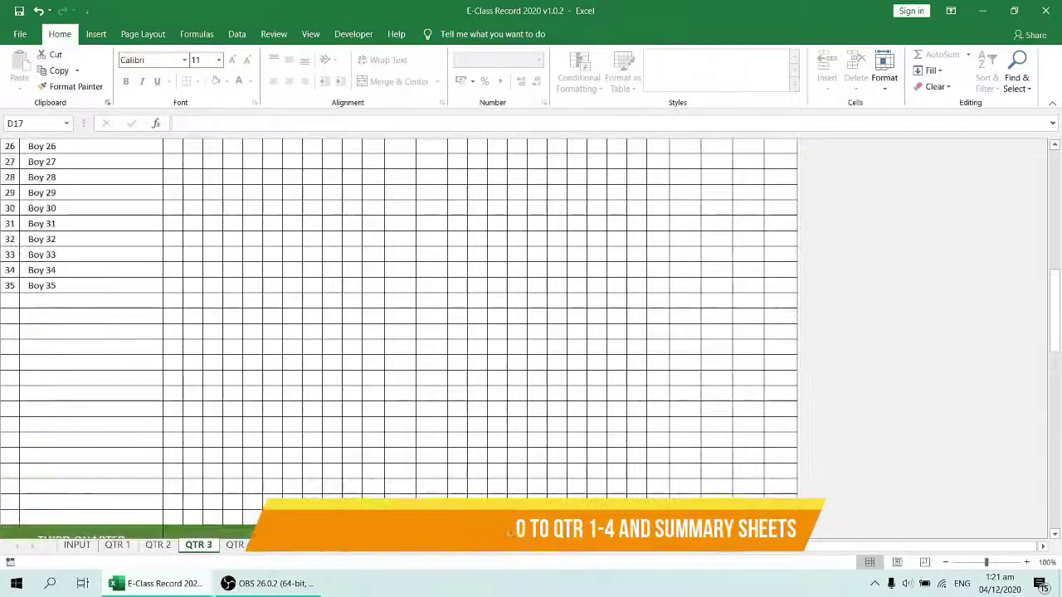
Step: Check the QTR 4 and SUMMARY sheets, then return to INPUT
left_click(235, 545)
scroll(542, 367, "up", 10)
scroll(545, 381, "down", 15)
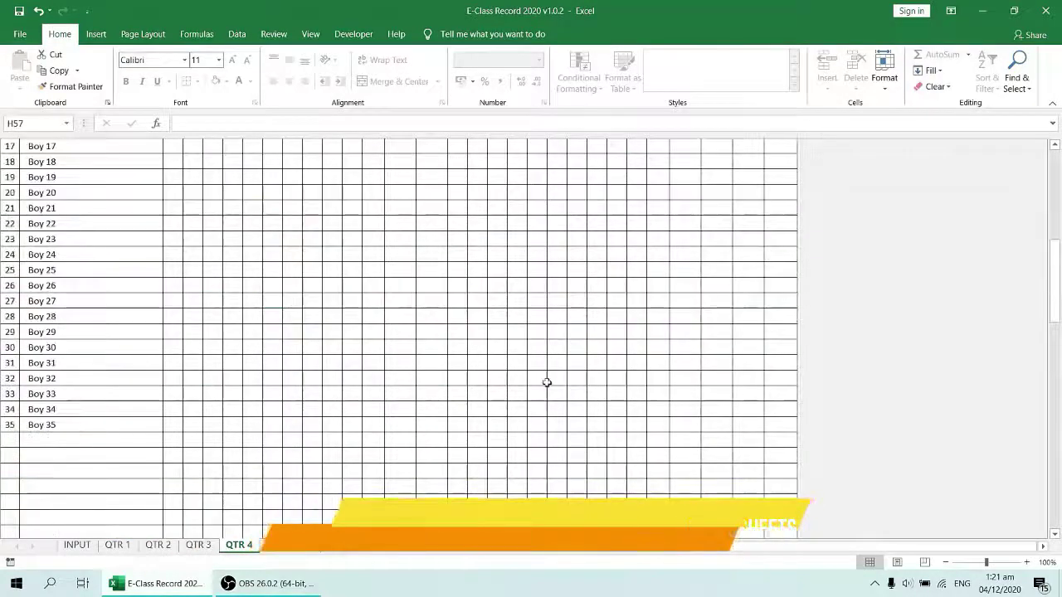
left_click(284, 545)
scroll(512, 453, "down", 10)
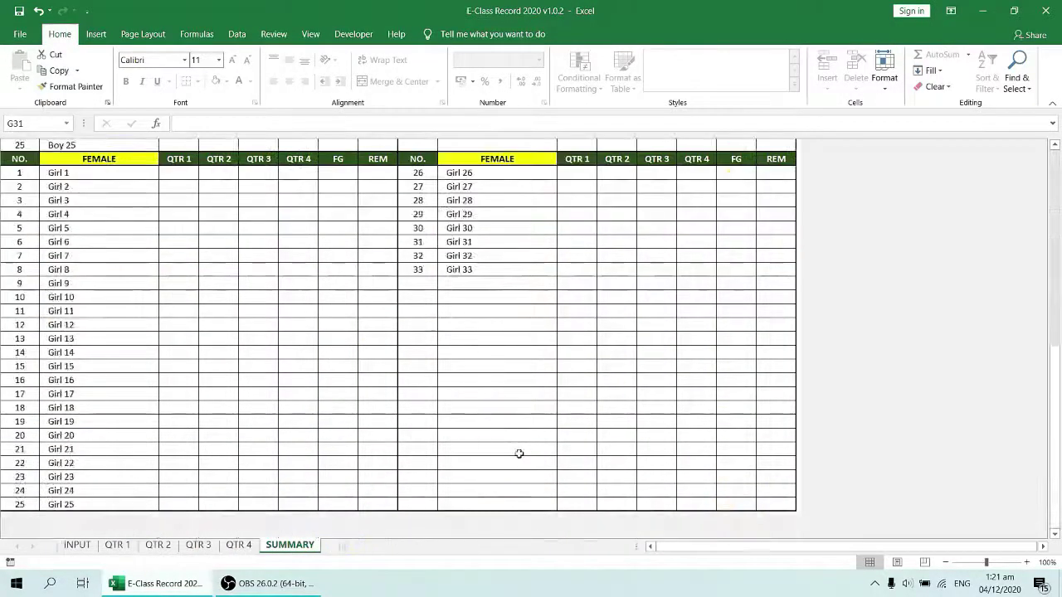
scroll(522, 451, "up", 5)
scroll(523, 451, "up", 3)
left_click(93, 546)
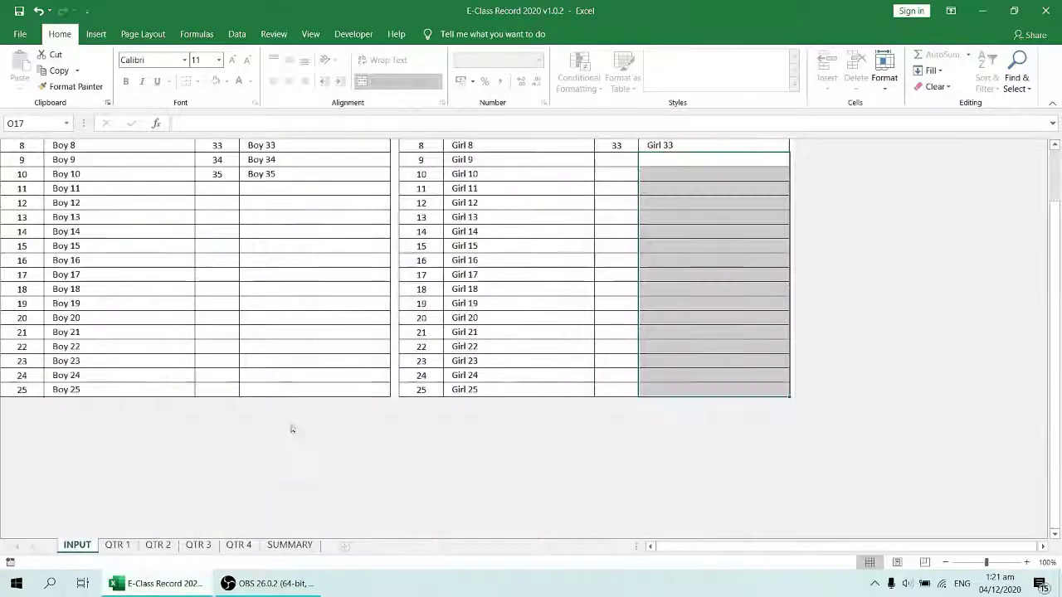
scroll(291, 429, "up", 5)
Step: Refill Boy 6 and Girl 12 by extending from Boy 5 and Girl 11, then view QTR 1
left_click(106, 333)
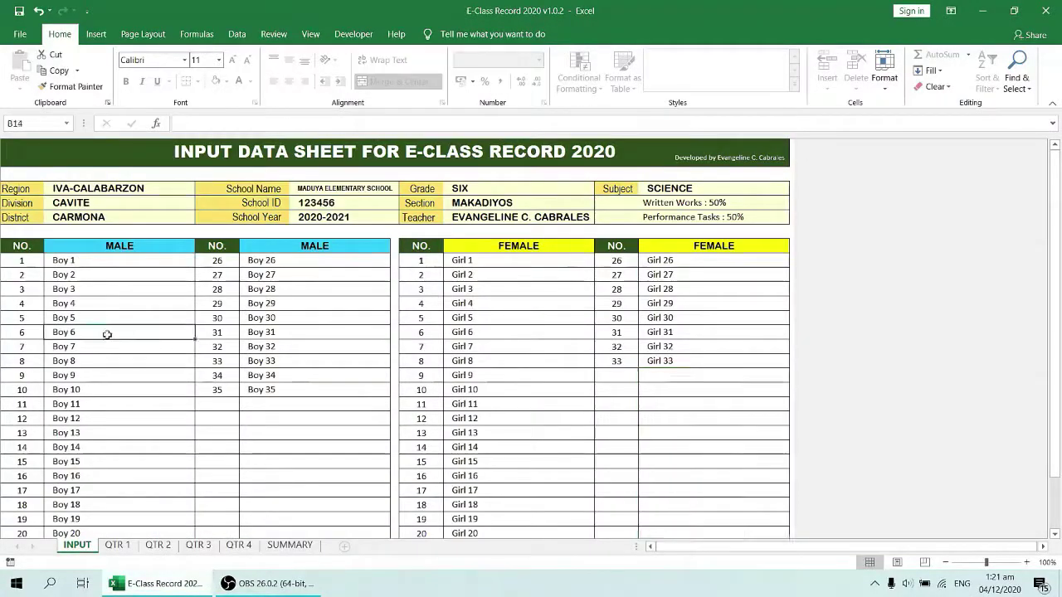
left_click(164, 464)
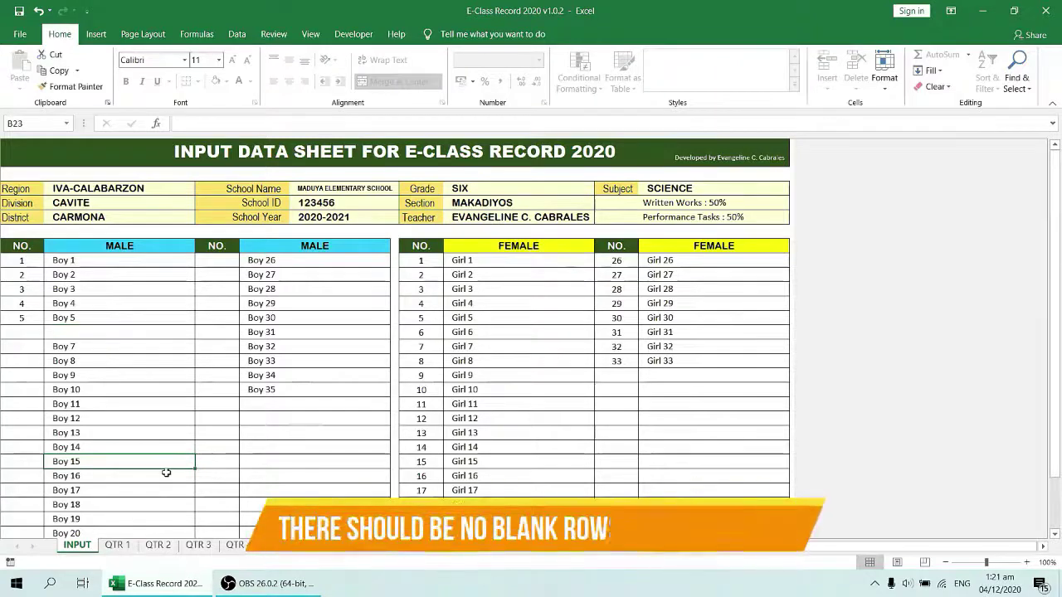
left_click(502, 417)
key("Delete")
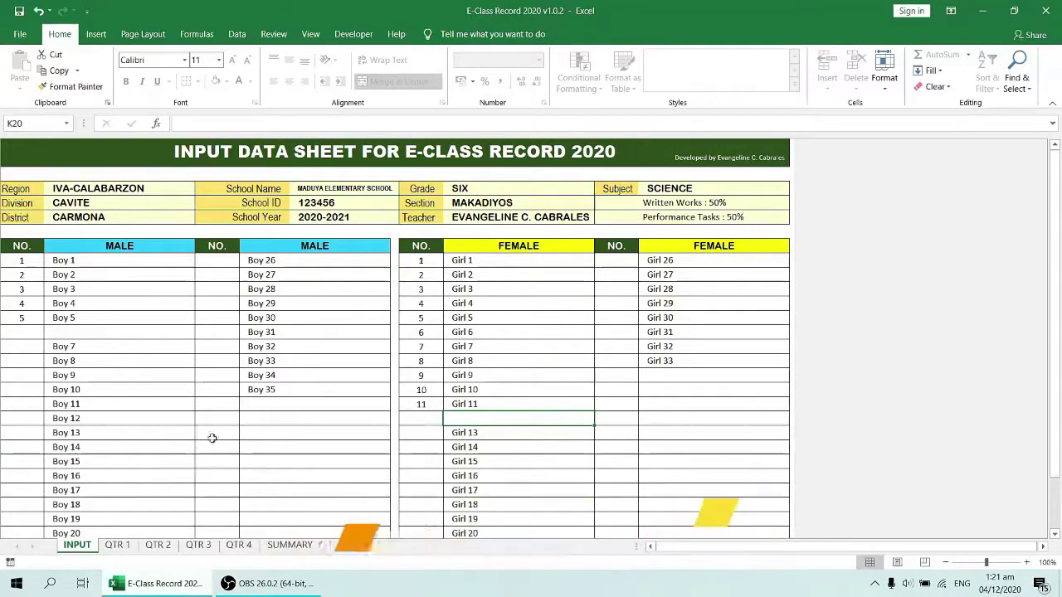
left_click(166, 404)
left_click(189, 324)
left_click_drag(192, 326, 192, 339)
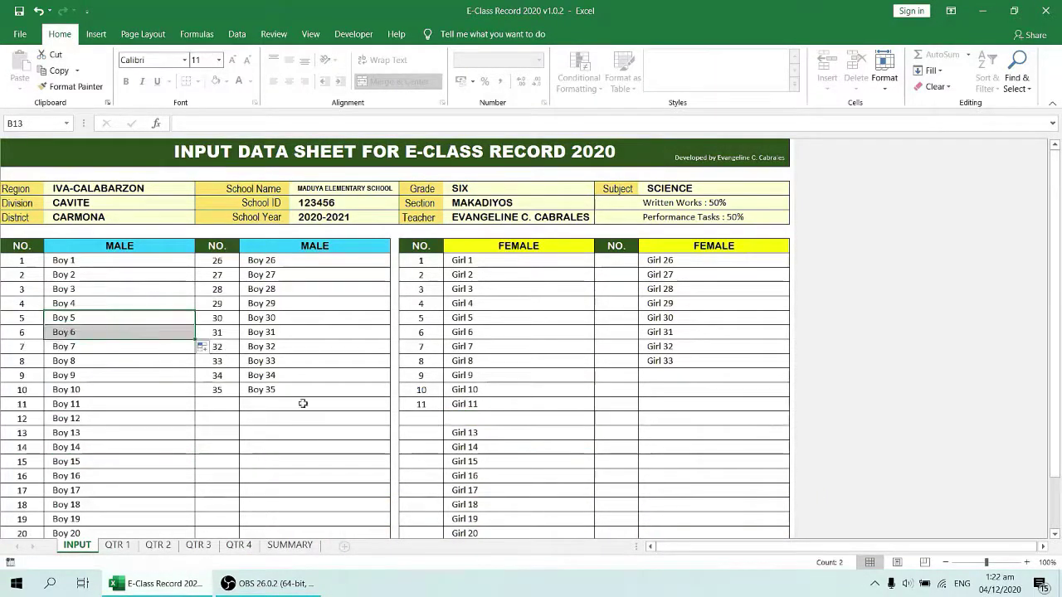
left_click(497, 407)
left_click_drag(593, 411, 592, 423)
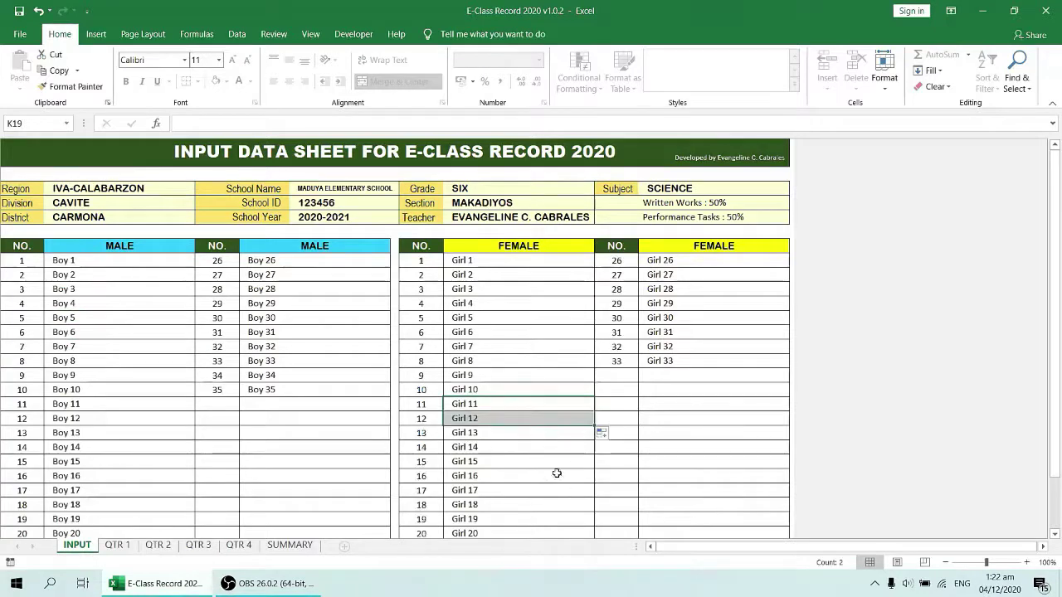
left_click(118, 545)
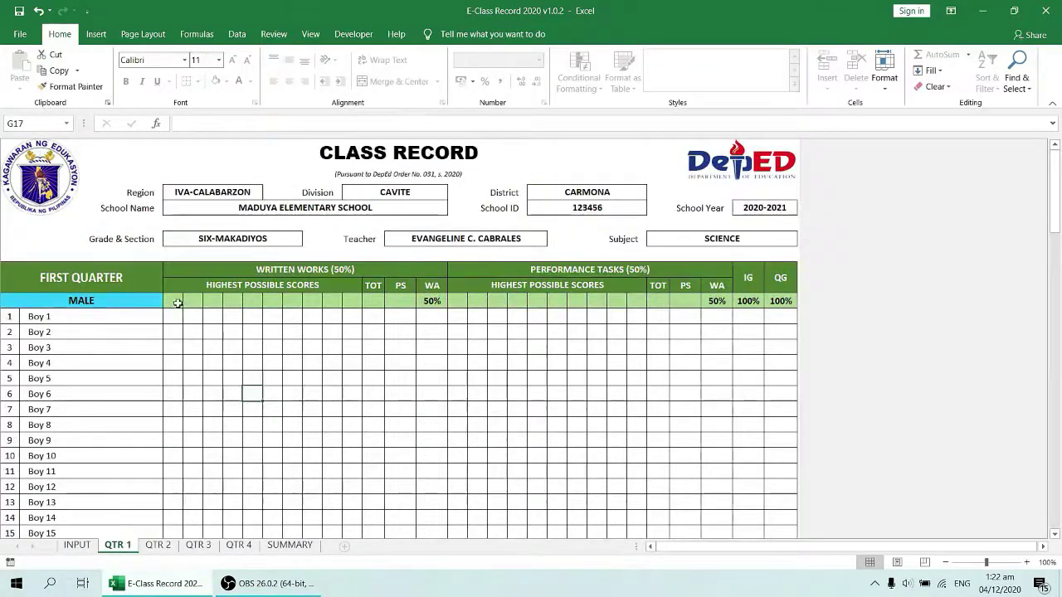
Step: Enter highest possible scores of 10 for the first written work and first performance task
type("10")
left_click(235, 363)
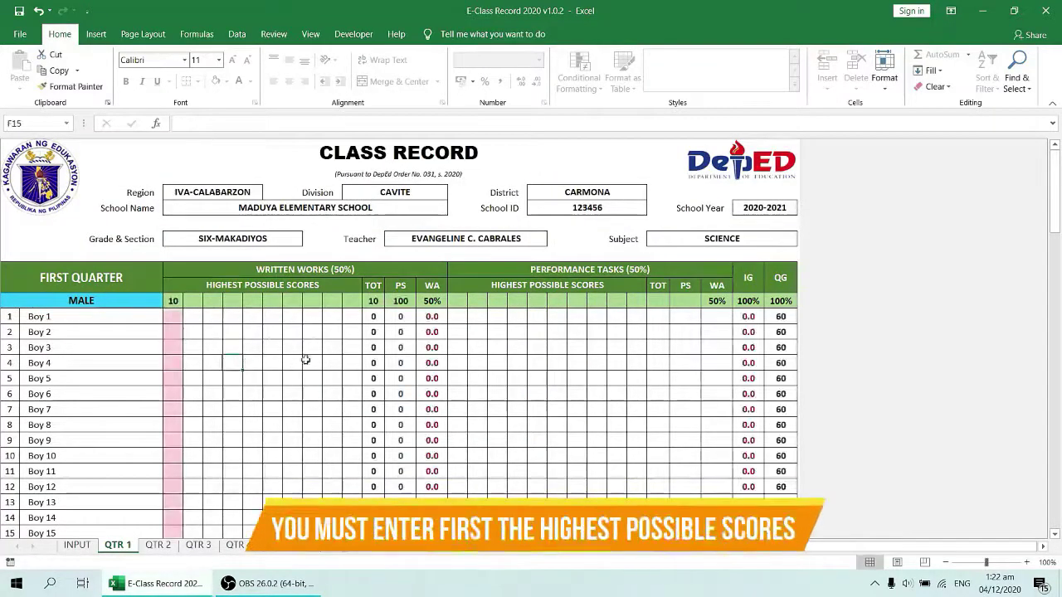
left_click(460, 303)
type("10")
key("Return")
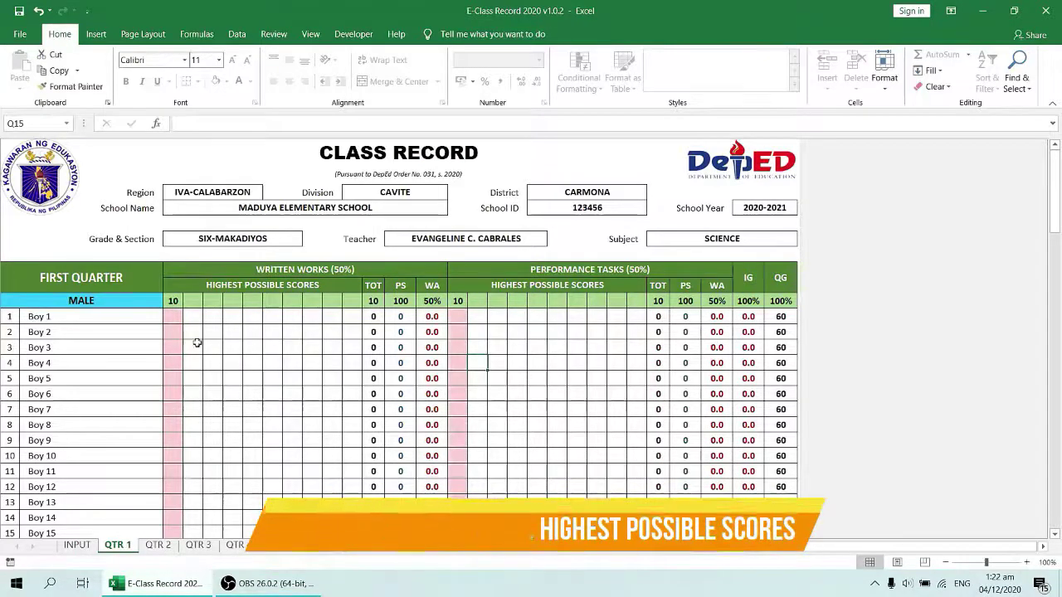
Step: Give Boy 1 a written-work score of 10, after the rejected 11, and a performance score of 8
left_click(173, 316)
type("11")
key("Return")
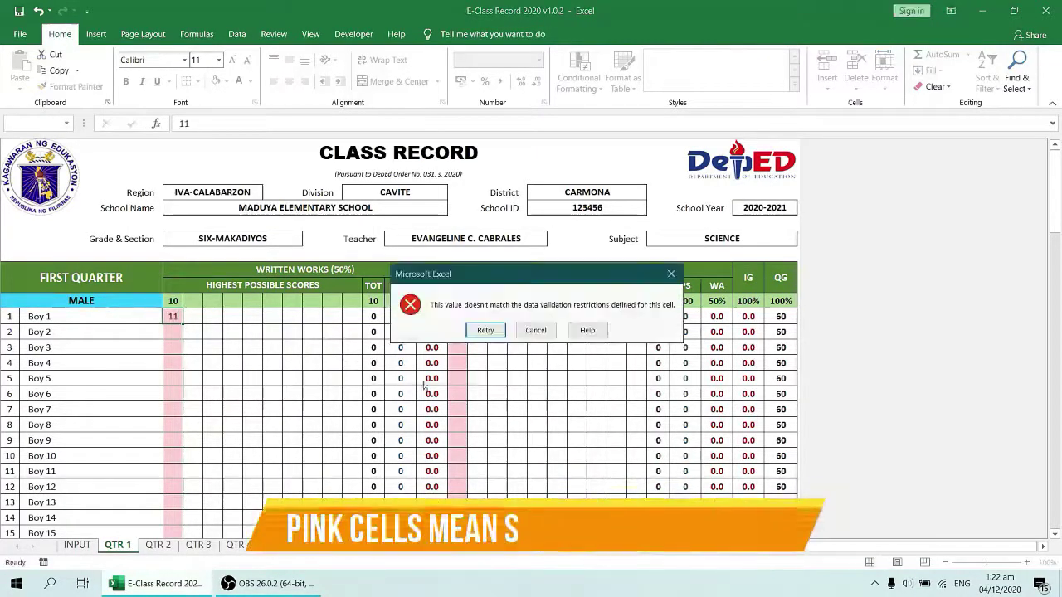
left_click(535, 331)
type("10")
left_click(253, 362)
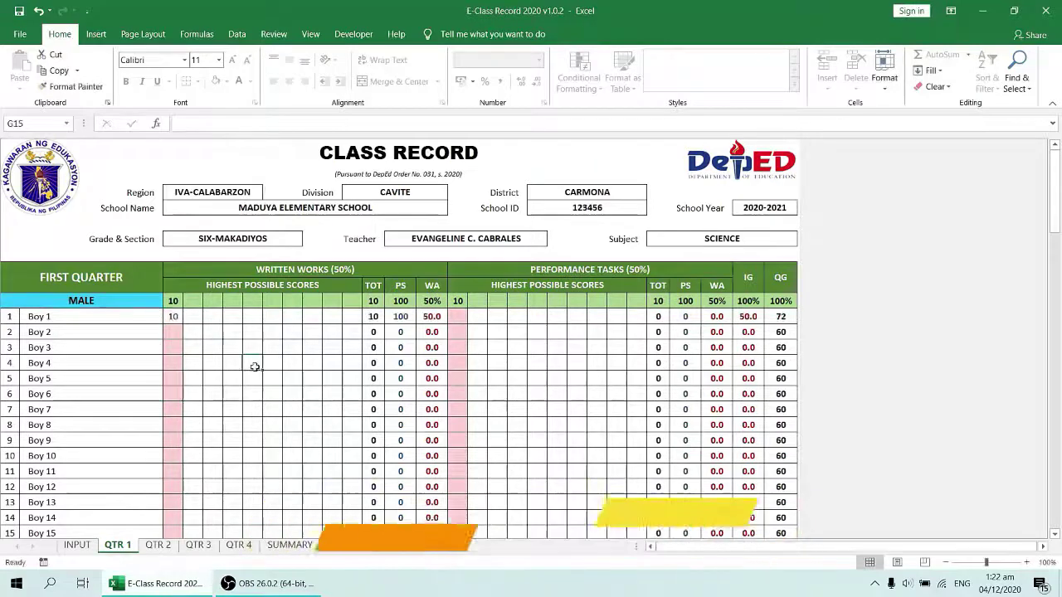
left_click(457, 316)
type("8")
left_click(535, 378)
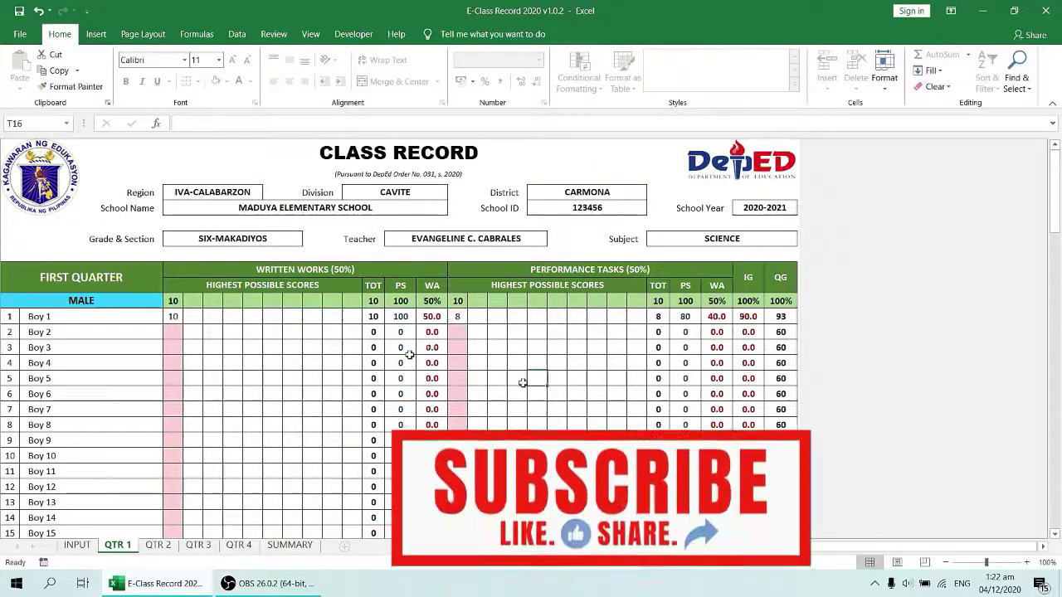
Step: Give Girl 1 first scores of 8 for written work and 8 for performance task
scroll(282, 402, "down", 15)
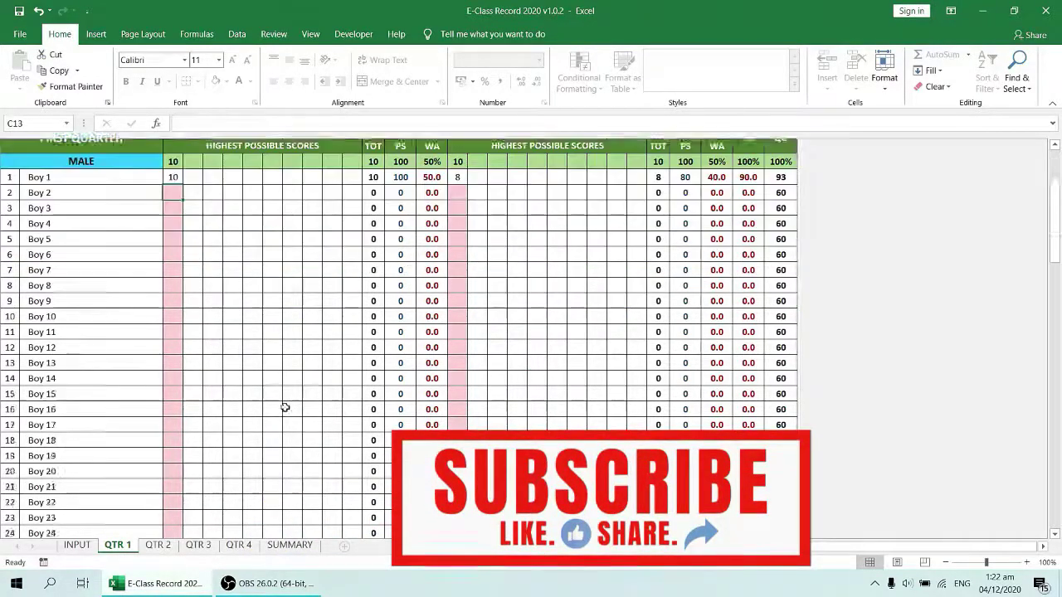
left_click(171, 208)
type("8")
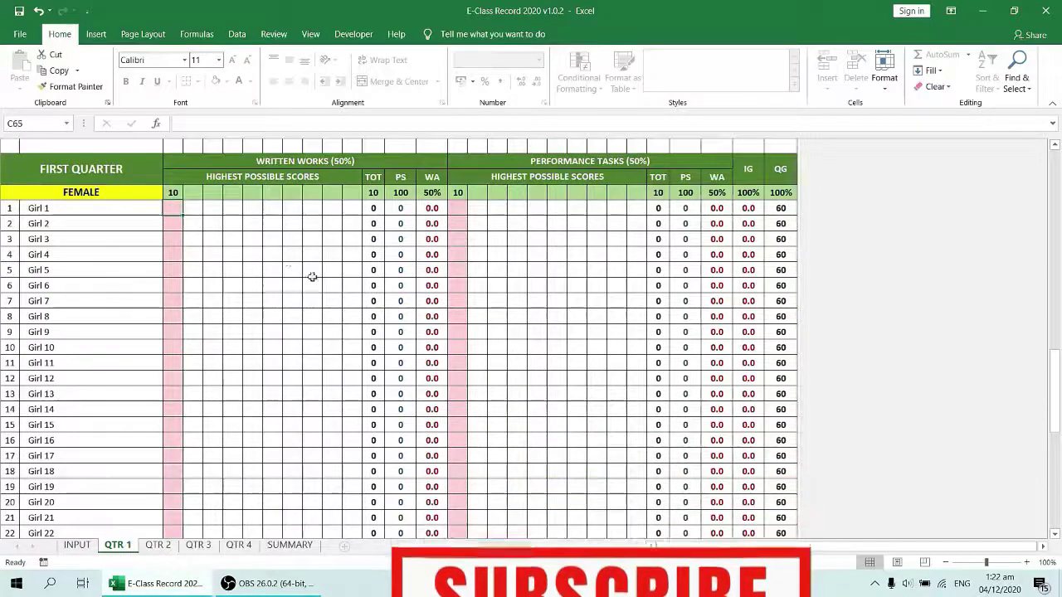
left_click_drag(273, 300, 295, 285)
left_click(461, 209)
type("8")
left_click(524, 313)
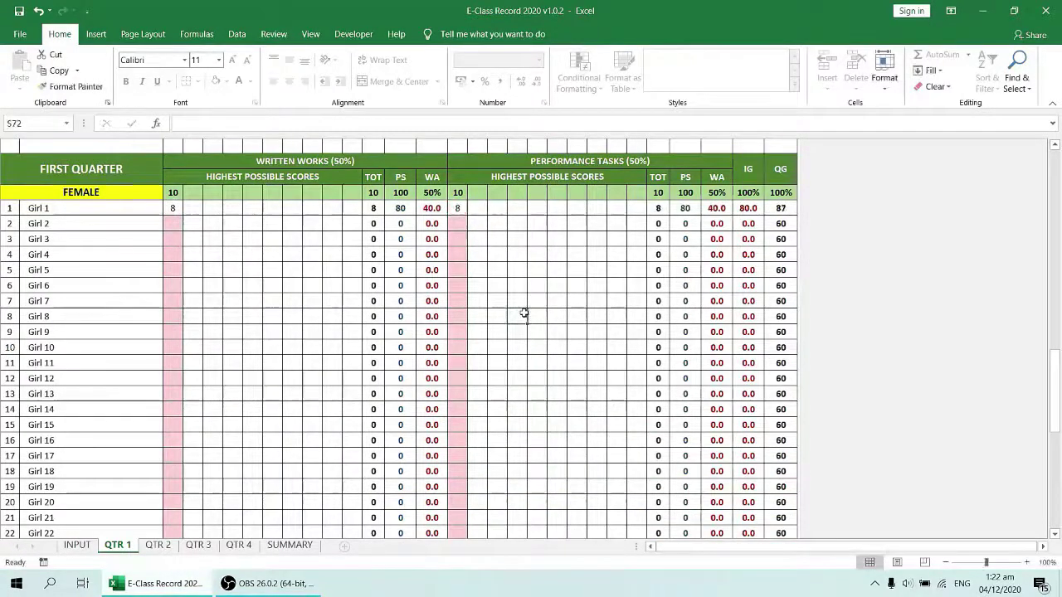
Step: Set the second highest possible scores to 25 for written works and 20 for performance tasks
scroll(437, 348, "up", 15)
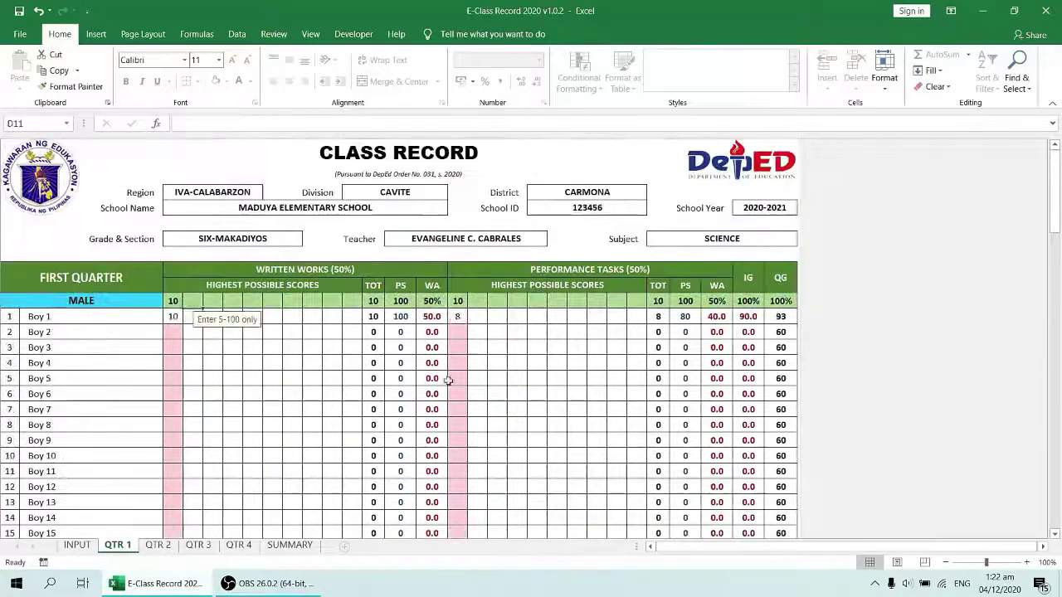
type("25")
left_click(324, 409)
left_click(480, 301)
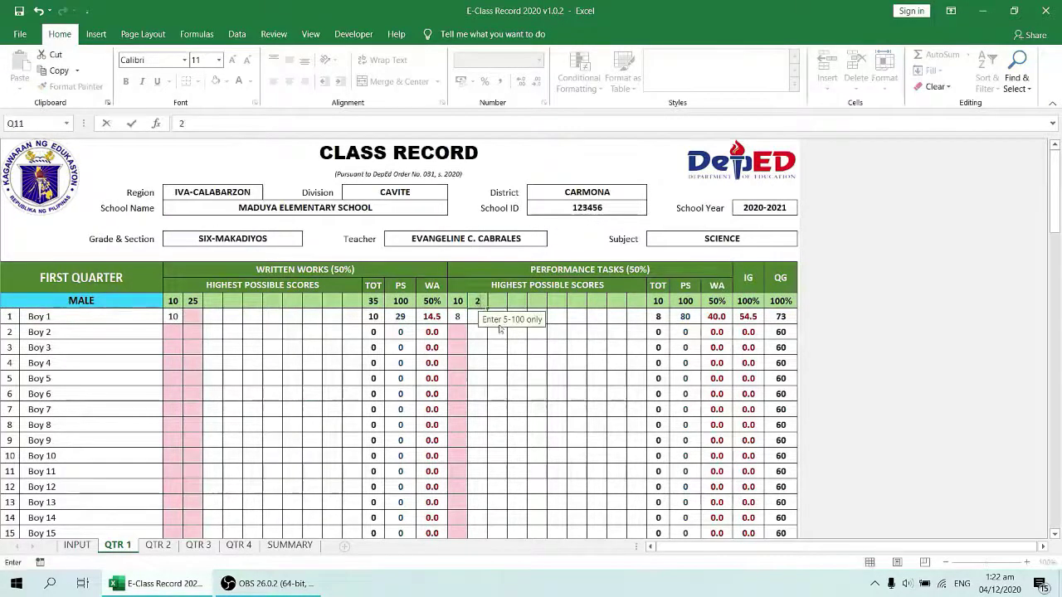
type("20")
left_click(496, 378)
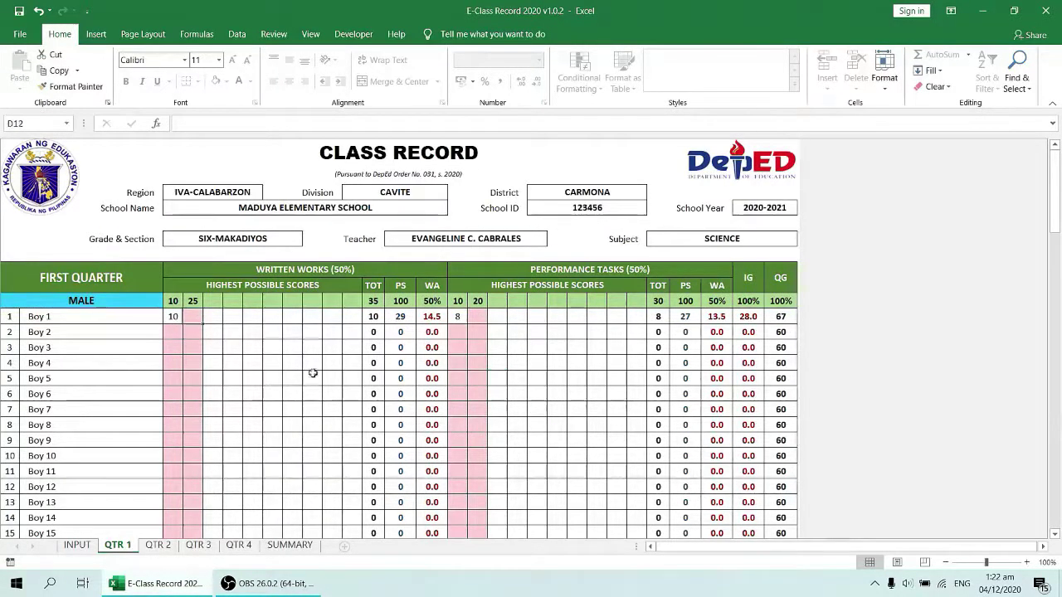
Step: Correct Boy 1's rejected second written-work score of 26 to 22, dismissing the invalid-score warnings
type("26")
left_click(282, 402)
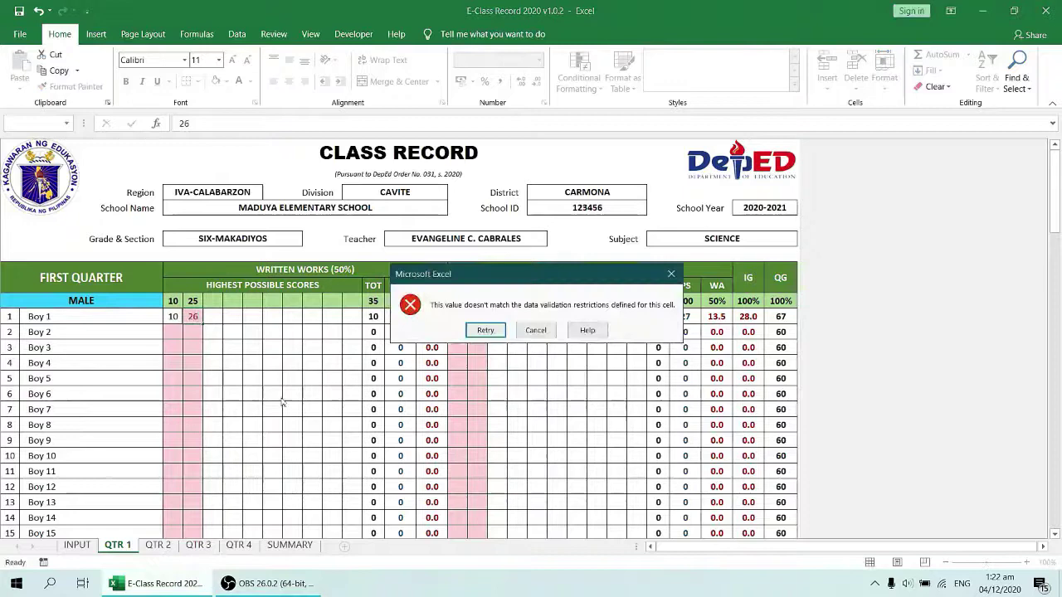
left_click(535, 330)
left_click(479, 317)
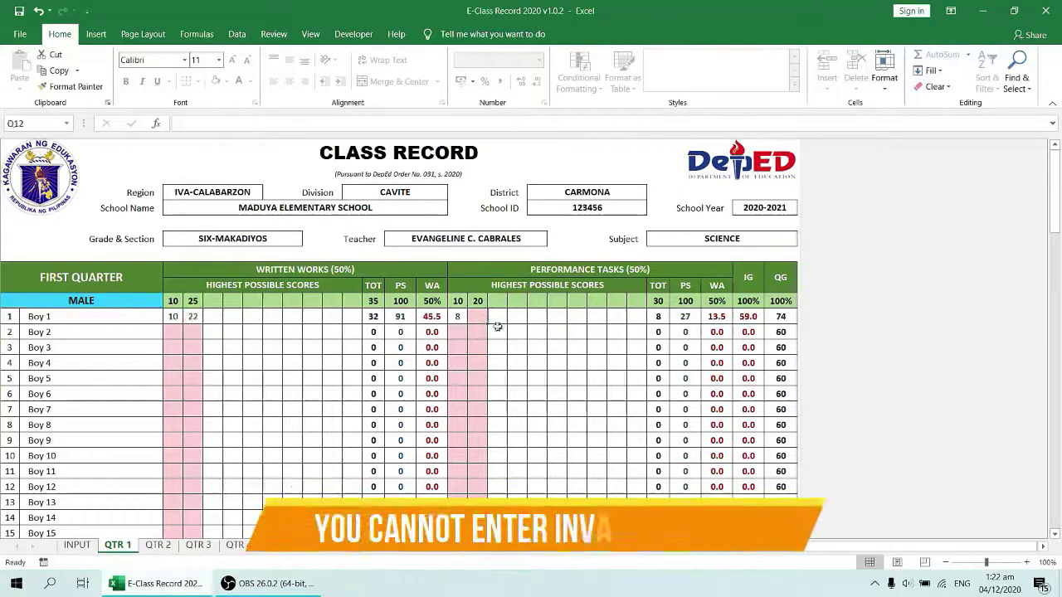
type("22")
left_click(540, 384)
left_click(547, 334)
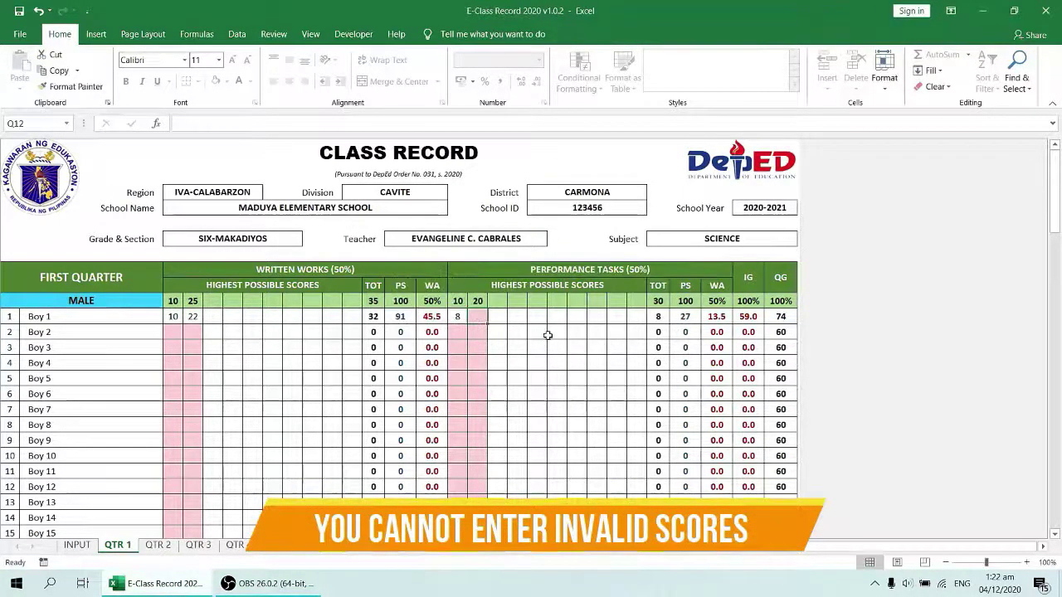
left_click(577, 347)
scroll(478, 424, "down", 15)
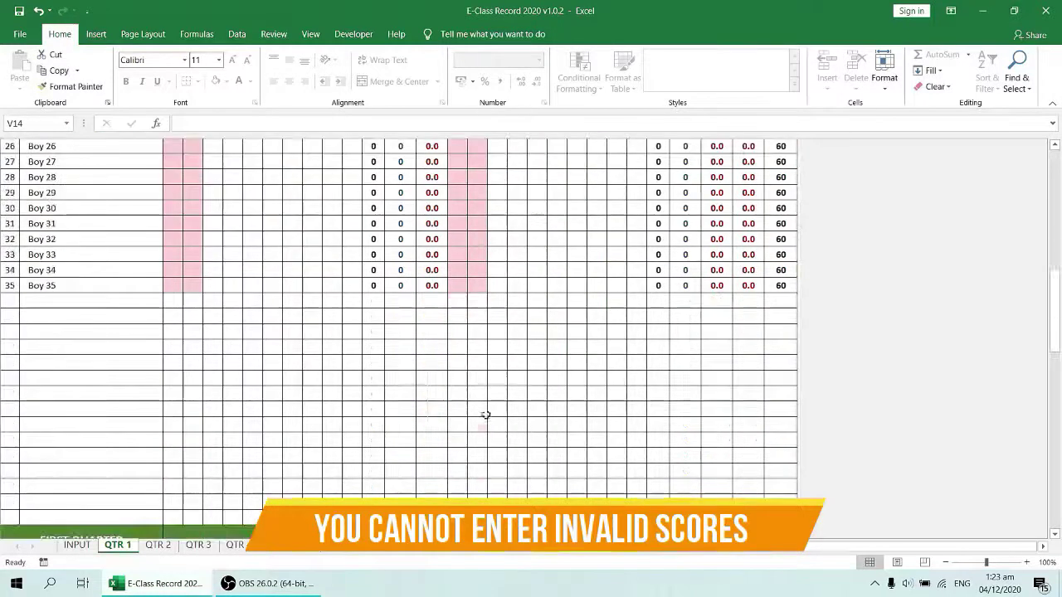
Step: Enter Girl 1's second performance-task score and cancel the rejected 13
type("19")
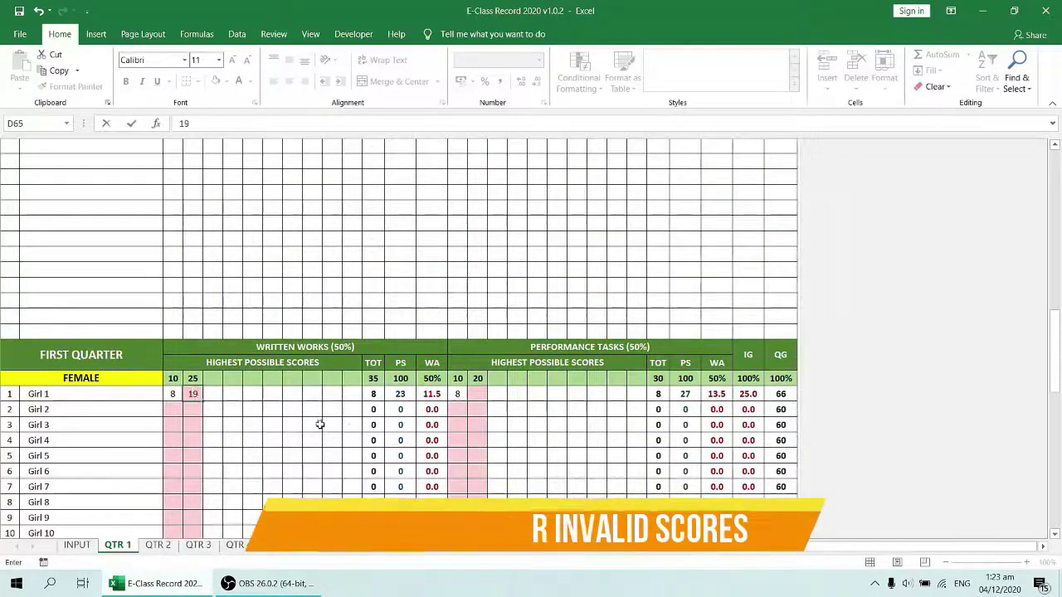
left_click(477, 393)
type("18")
left_click(577, 420)
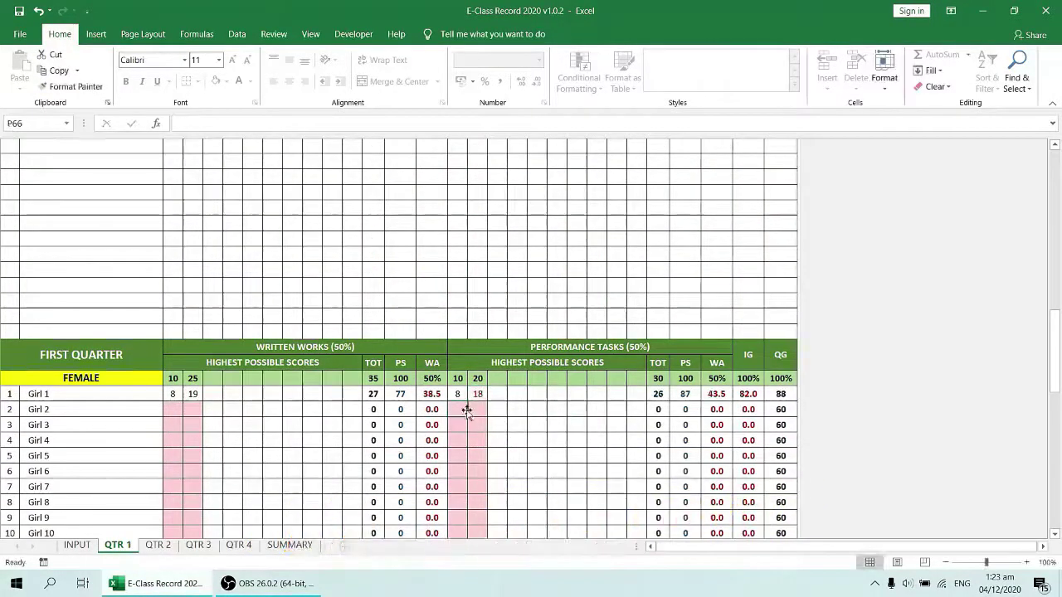
type("13")
left_click(592, 440)
Step: Give Girl 2 performance-task scores of 9 and 19
left_click(539, 330)
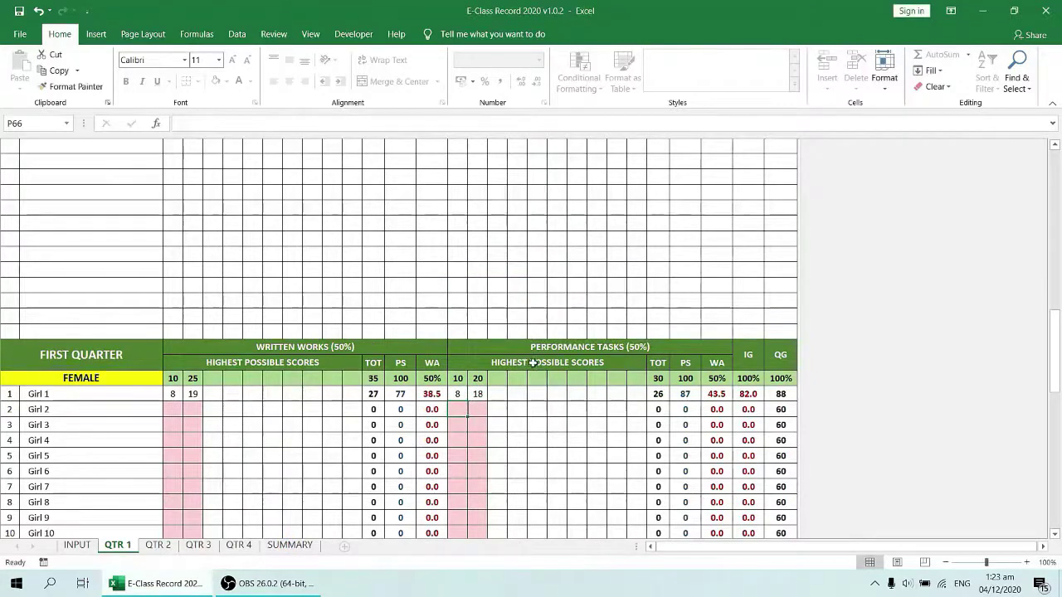
type("9")
left_click(476, 409)
type("19")
left_click(556, 456)
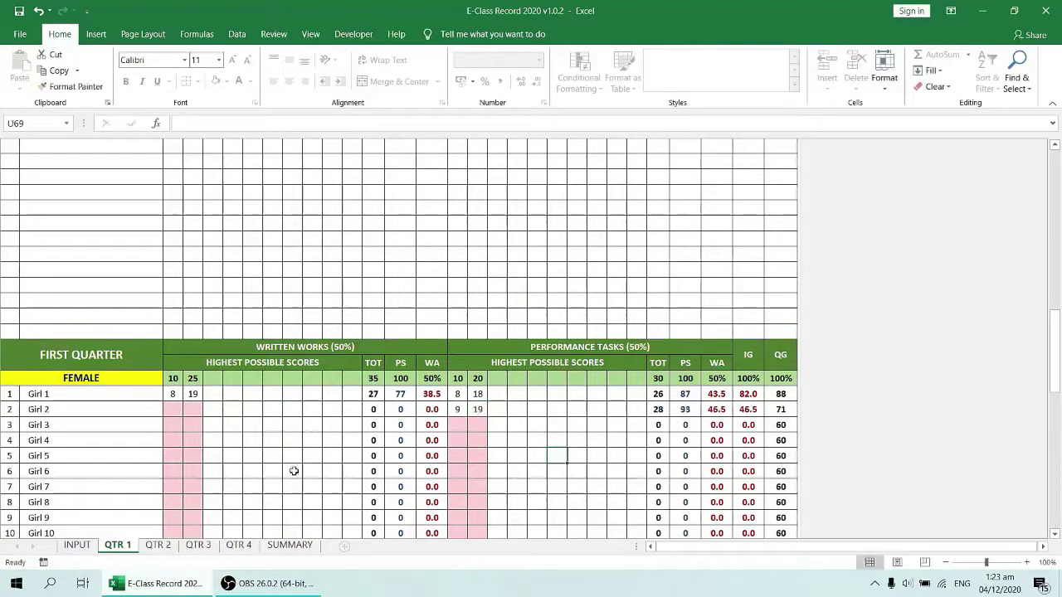
Step: Give Girl 2 written-work scores of 9 and 22, then go to QTR 2
type("9")
left_click(197, 412)
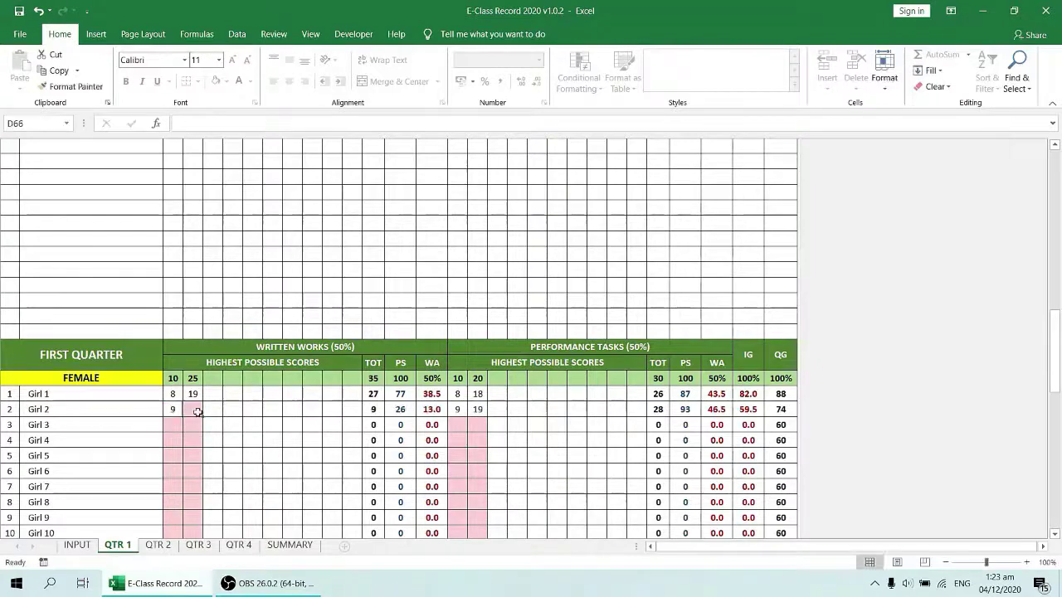
type("22")
left_click(288, 457)
left_click(157, 544)
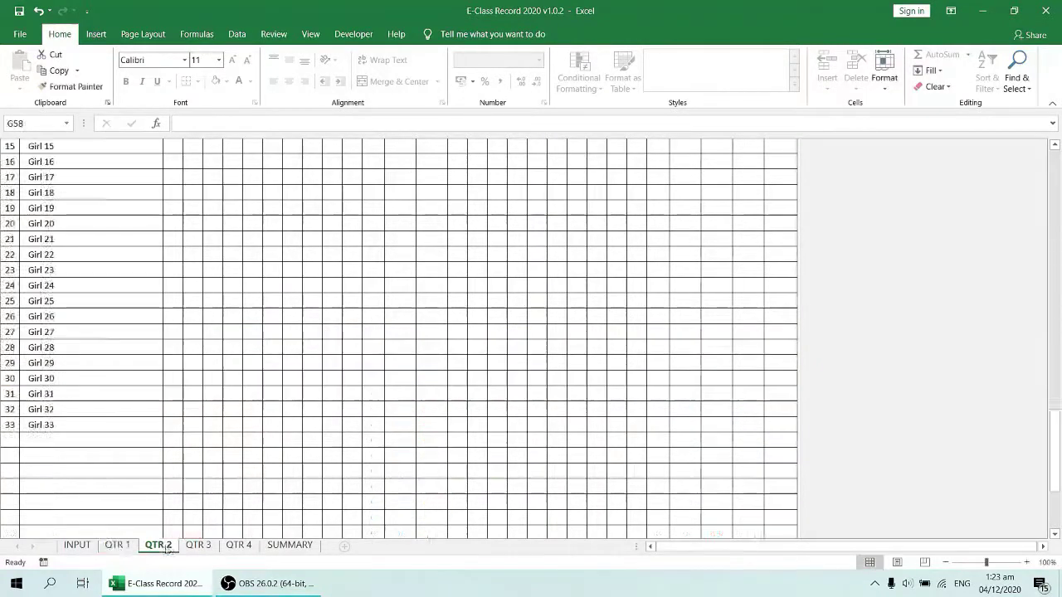
Step: Open the SUMMARY sheet and scroll through the boys' and girls' QTR 1 grades
scroll(199, 498, "up", 20)
left_click(289, 545)
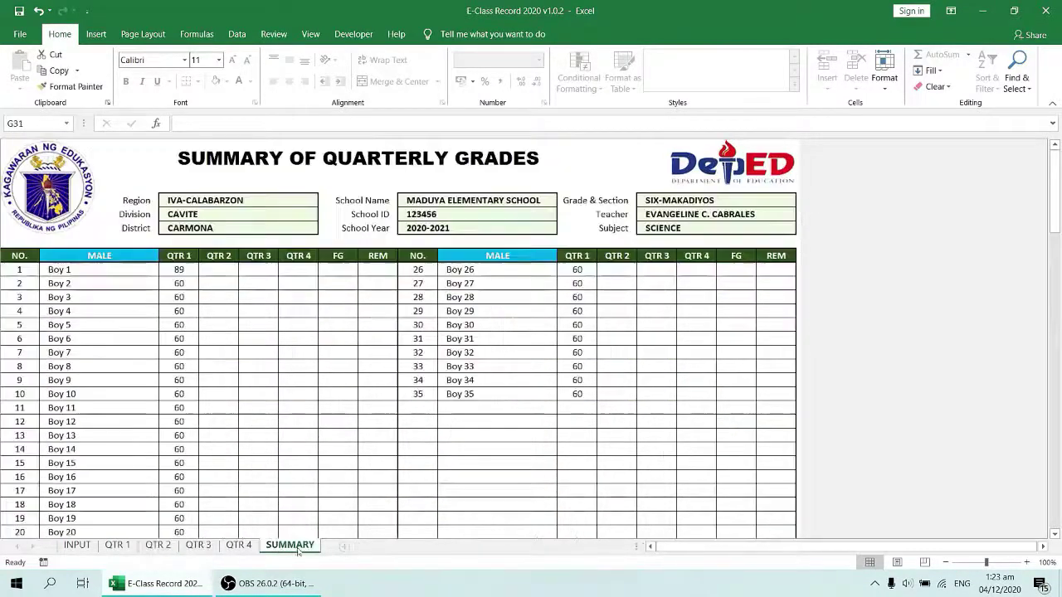
scroll(280, 363, "down", 5)
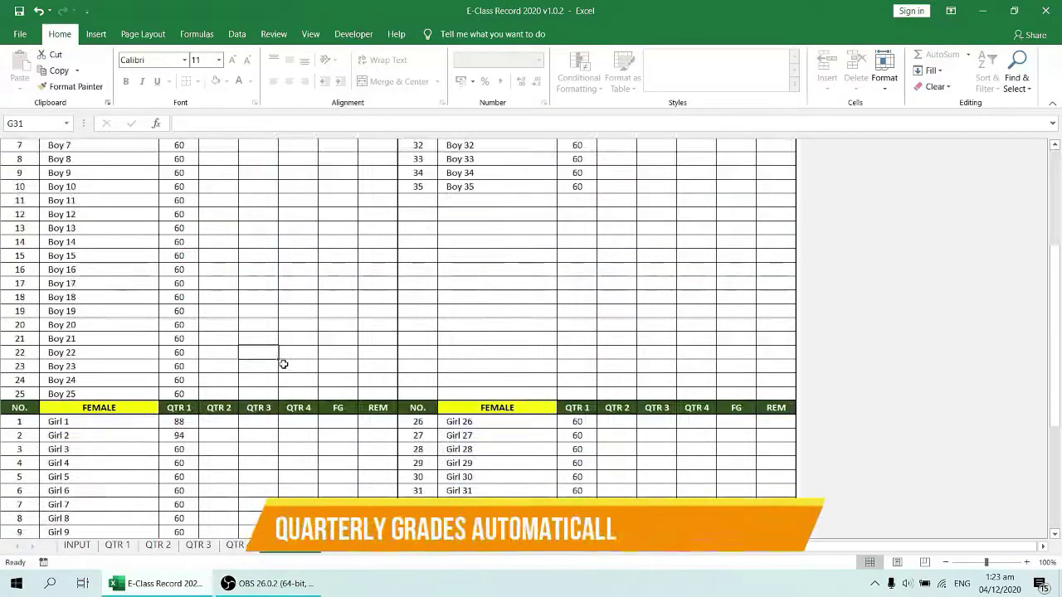
scroll(287, 364, "up", 4)
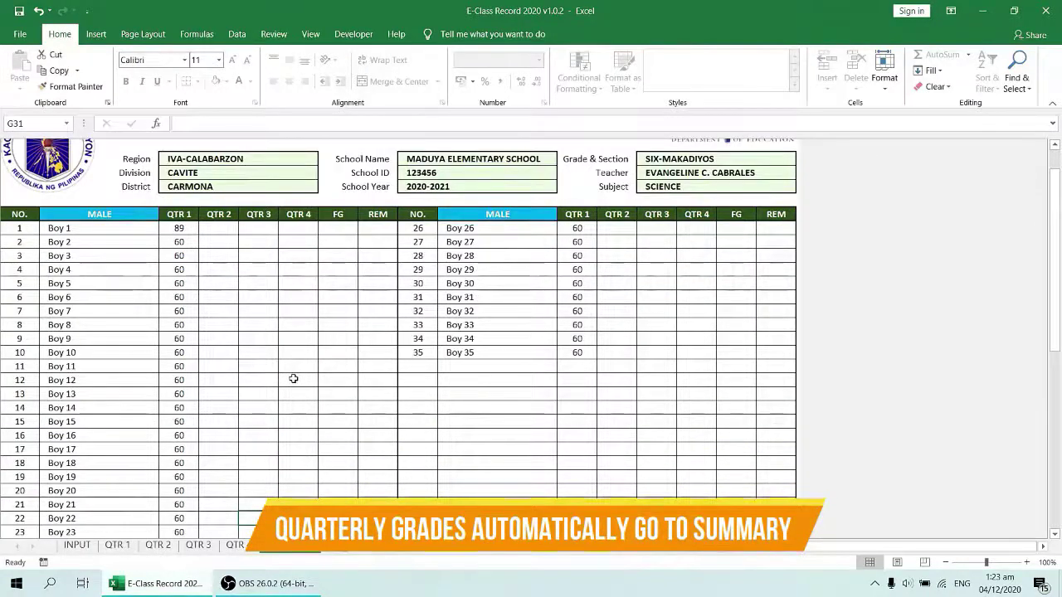
scroll(302, 376, "down", 14)
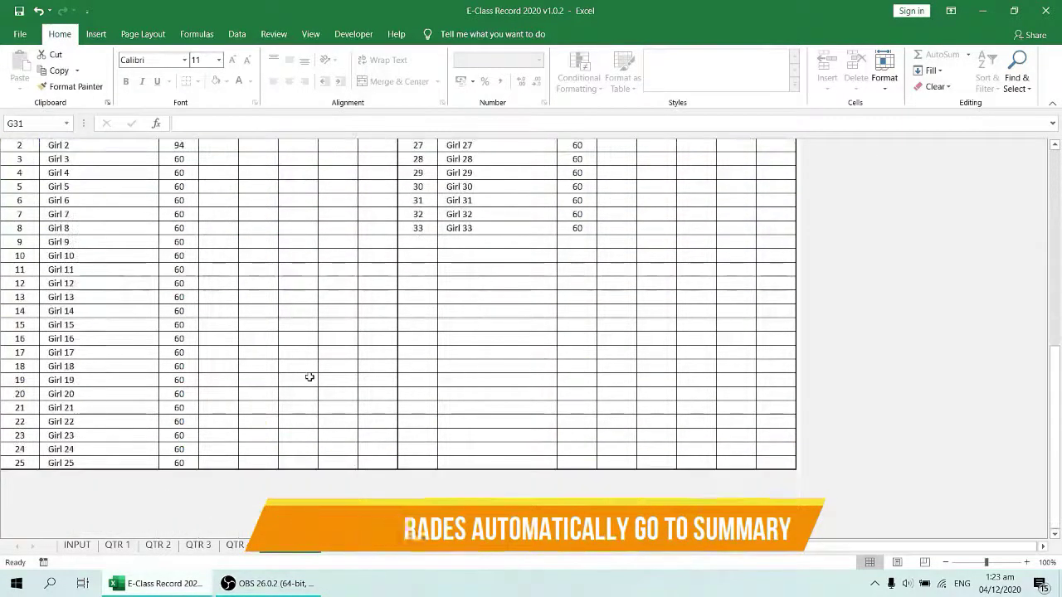
scroll(307, 375, "up", 16)
Step: Flip between the QTR 1, QTR 2 and SUMMARY sheets, ending on QTR 2
left_click(117, 545)
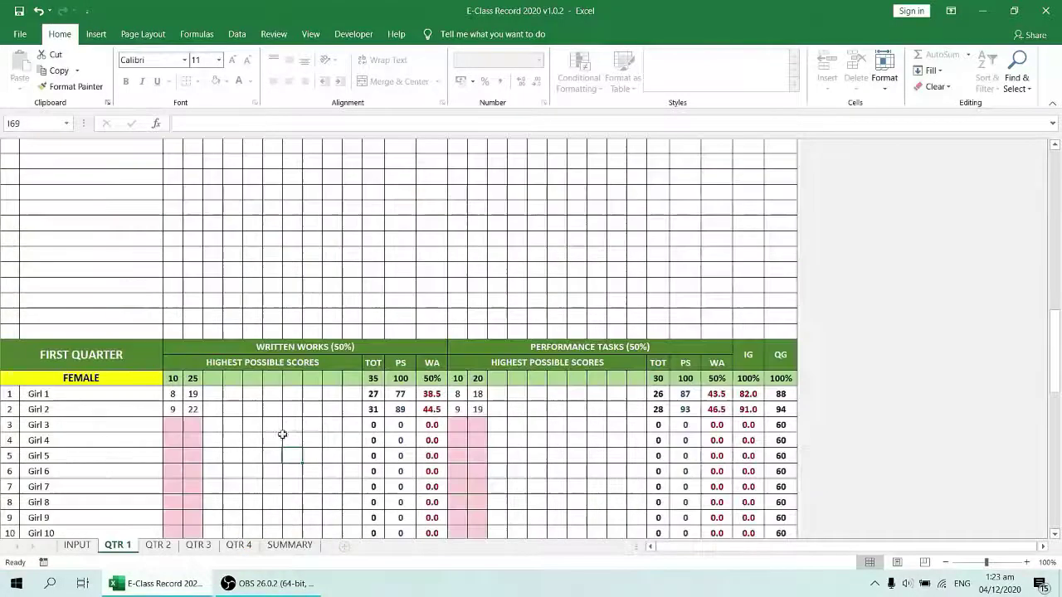
scroll(321, 435, "up", 20)
scroll(249, 373, "down", 6)
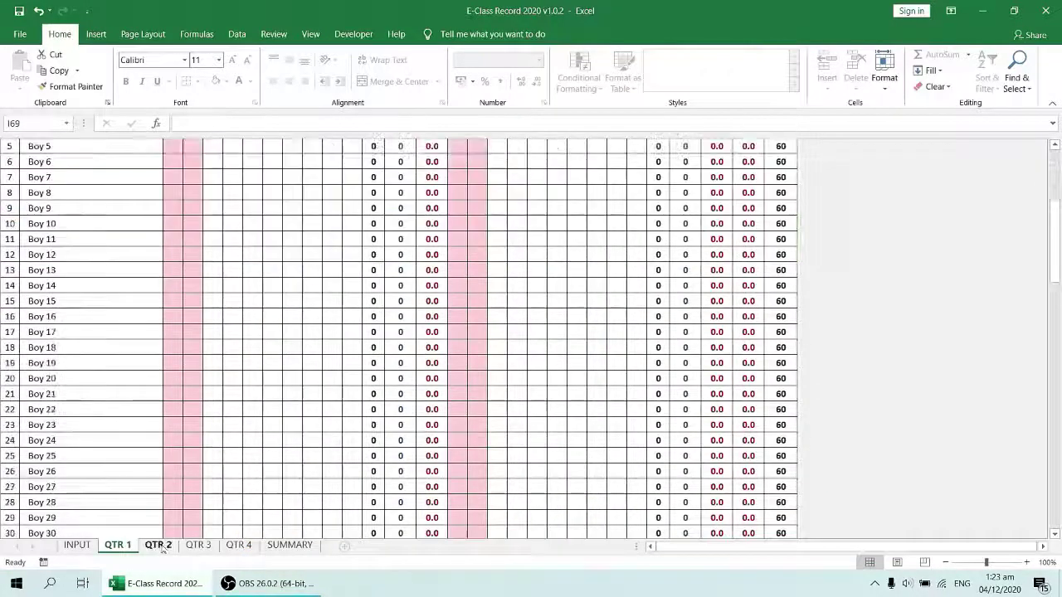
key("ctrl+Page_Down")
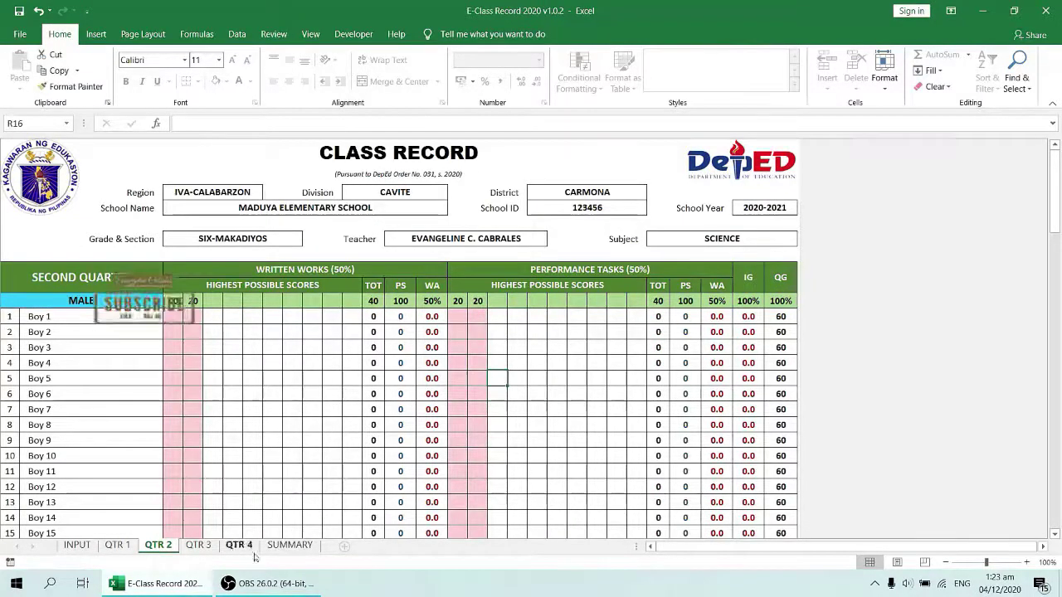
left_click(289, 545)
left_click(119, 545)
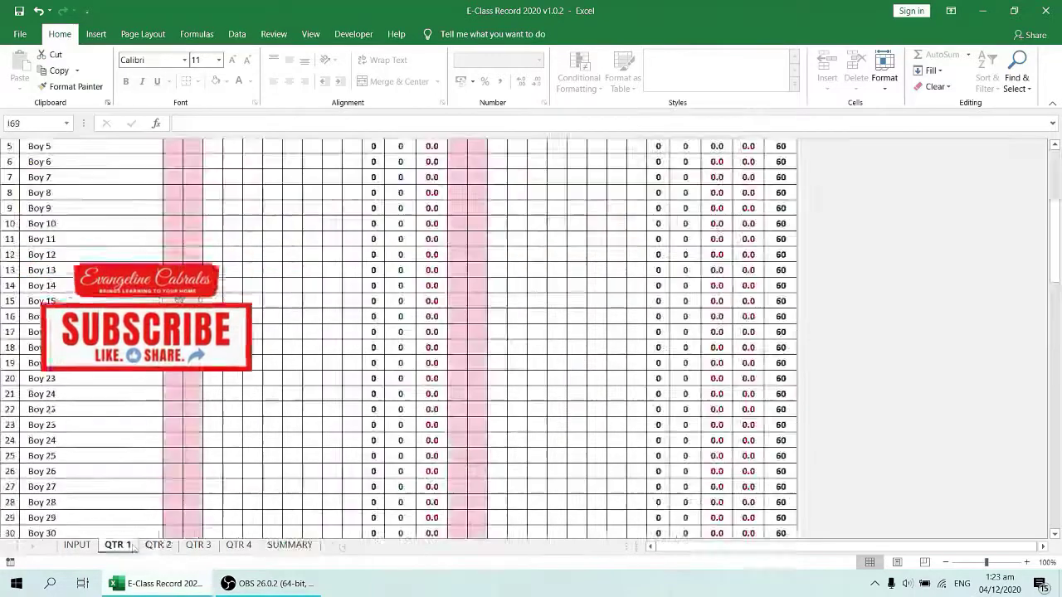
left_click(158, 544)
Step: On QTR 2, enter Boy 1's written scores 11 and 20 and performance scores 20 and 18
type("11")
key("Tab")
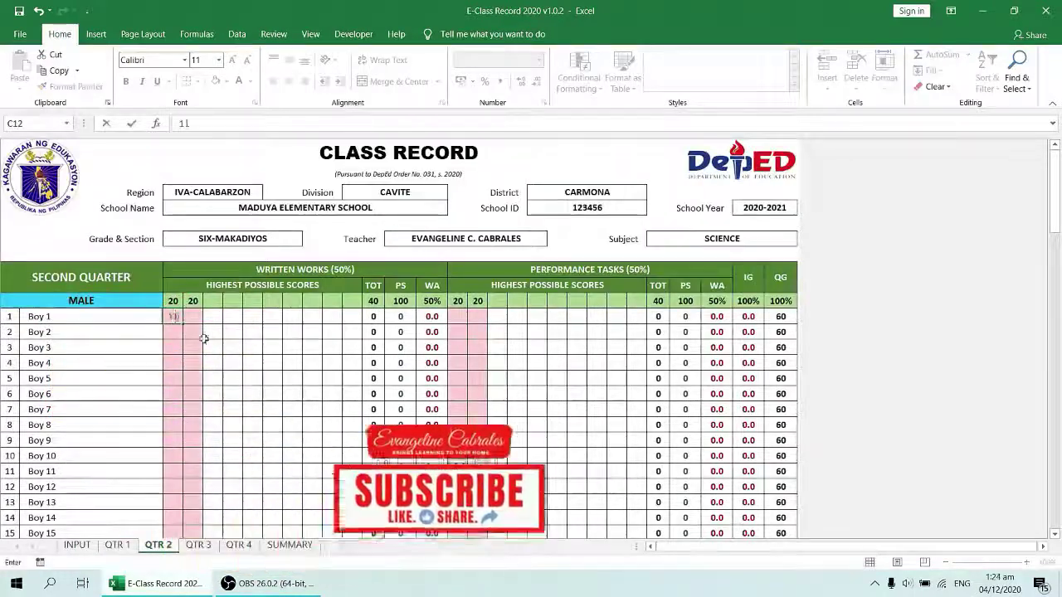
type("20")
key("Return")
left_click(461, 318)
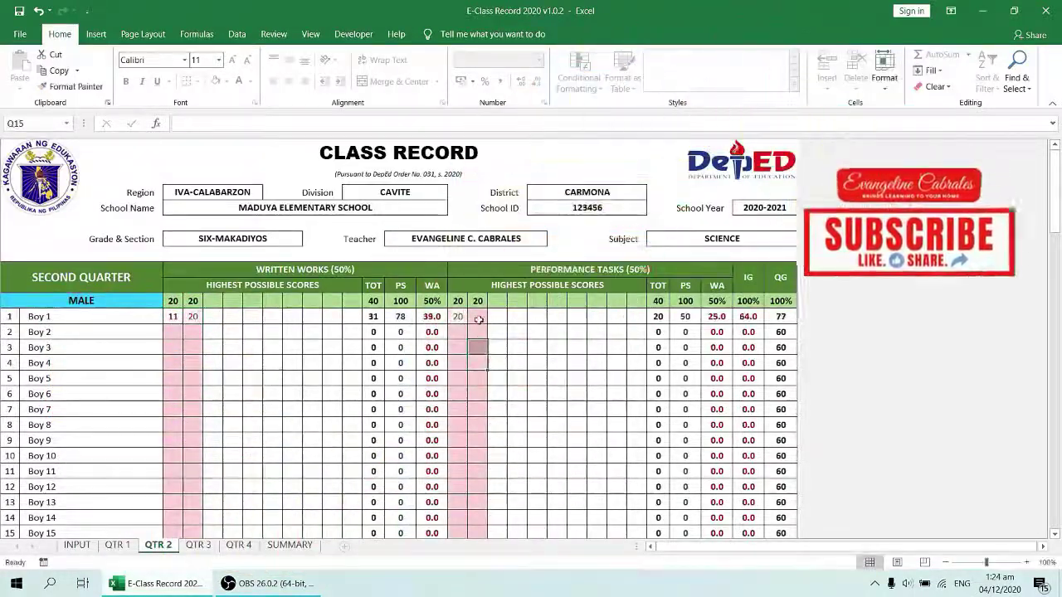
left_click(509, 398)
scroll(337, 466, "down", 14)
scroll(337, 467, "down", 5)
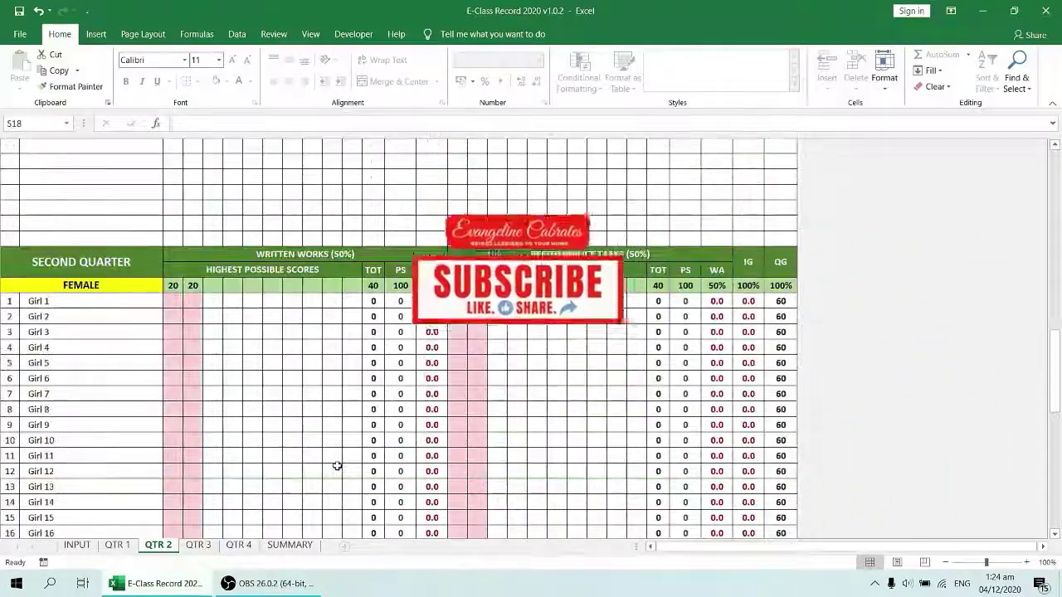
scroll(336, 466, "up", 14)
scroll(336, 466, "up", 5)
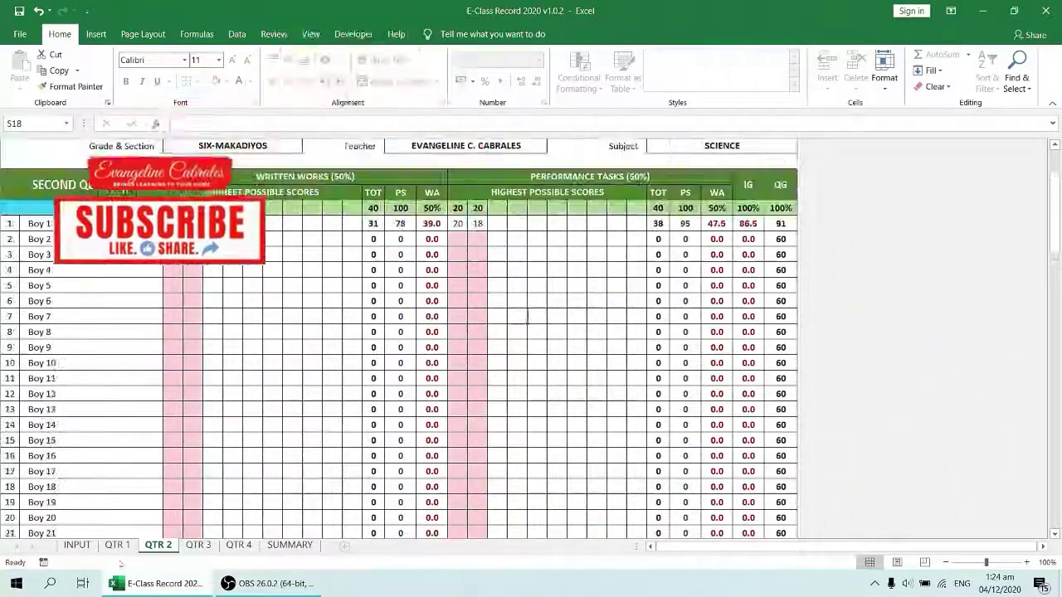
key("ctrl+Page_Up")
key("ctrl+Page_Up")
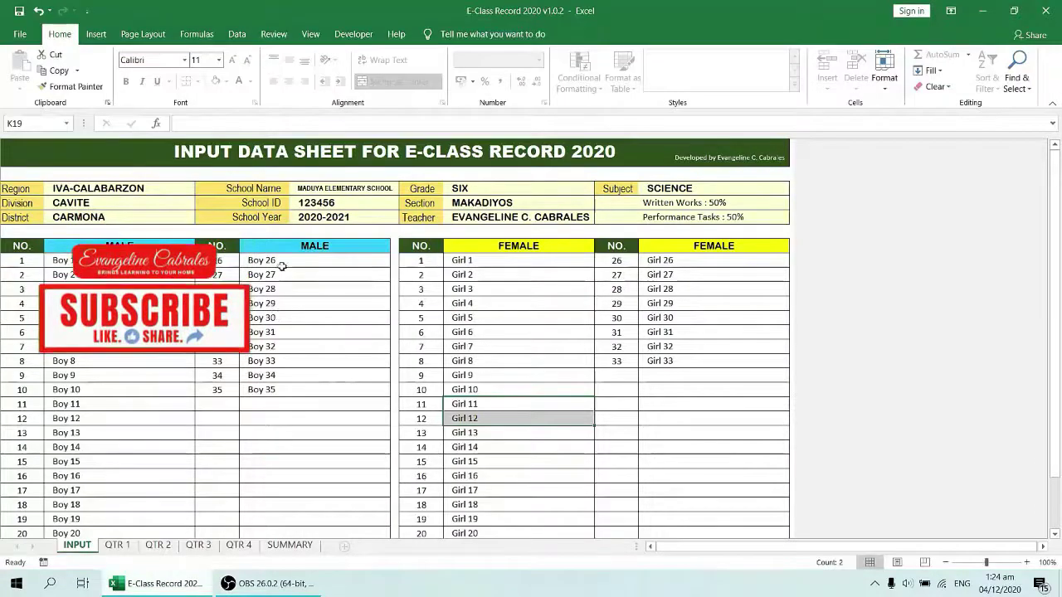
Step: Delete the extra names beyond Boy 23 and Girl 23, including Girls 24–33, from INPUT
scroll(255, 472, "down", 5)
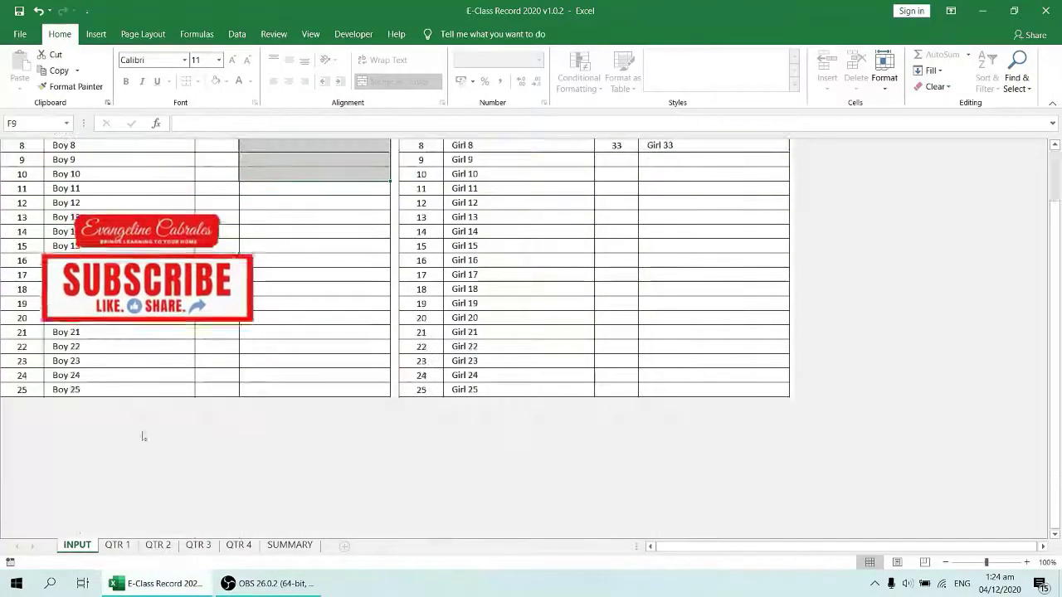
left_click(119, 381)
scroll(252, 373, "up", 5)
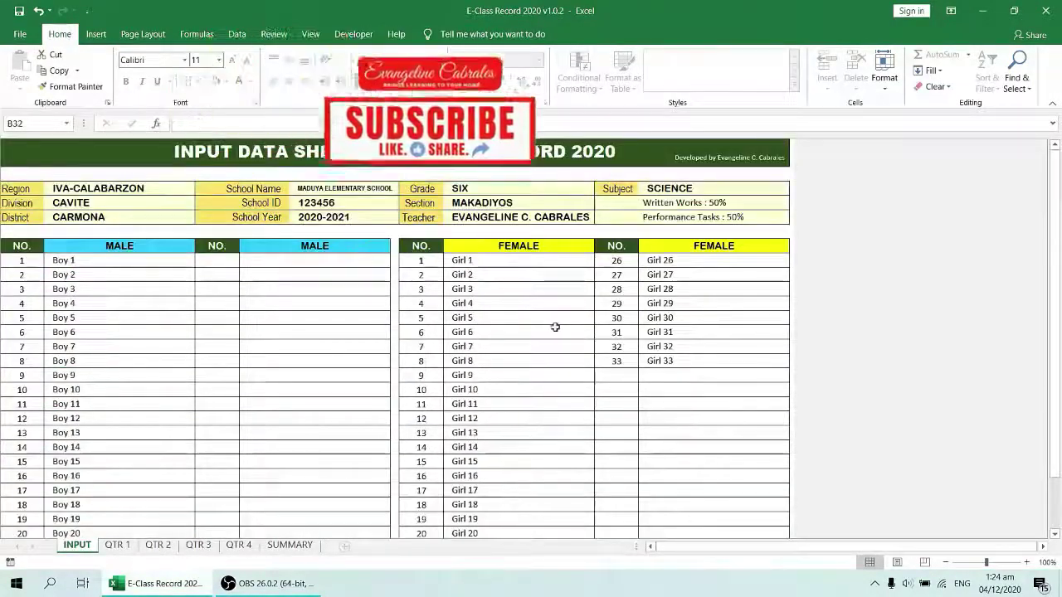
left_click_drag(667, 260, 674, 361)
key("Delete")
scroll(547, 427, "down", 4)
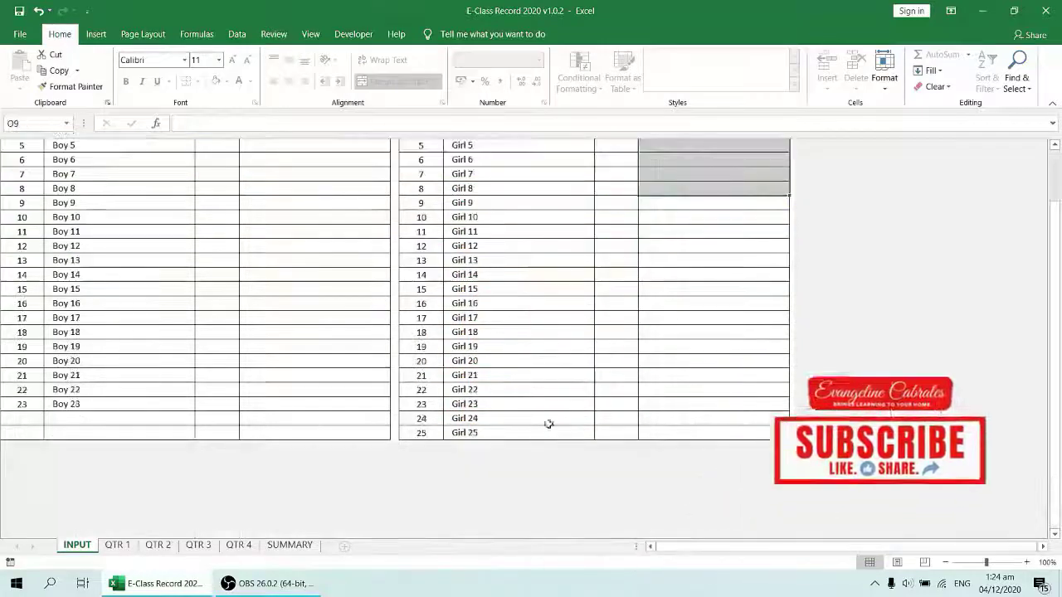
left_click_drag(520, 418, 519, 432)
key("Delete")
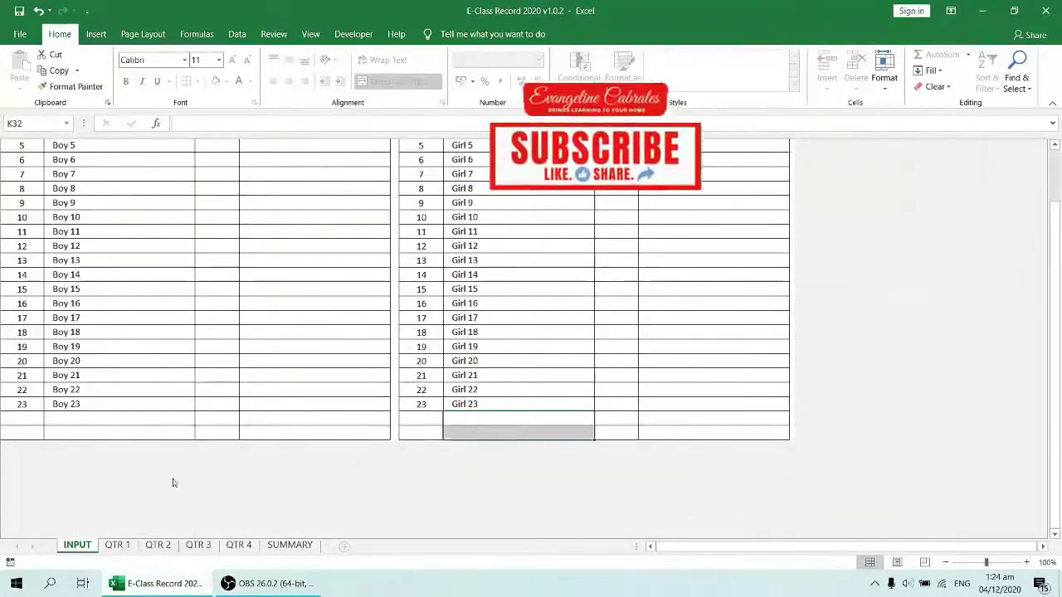
Step: Check the QTR 1 sheet's shortened class list
left_click(117, 545)
scroll(249, 373, "down", 10)
scroll(282, 455, "up", 10)
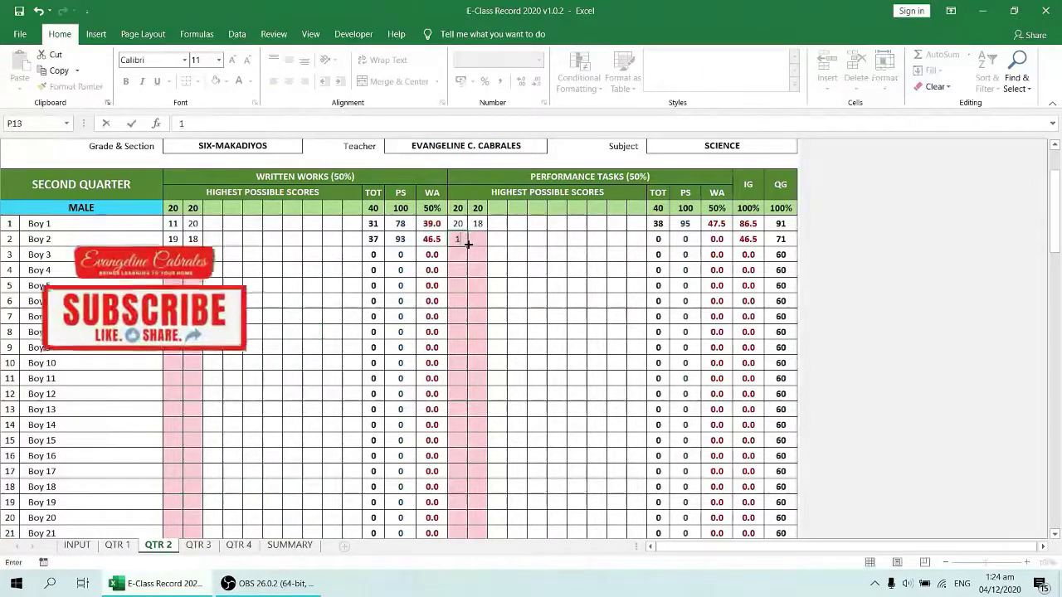
Step: Enter QTR 2 written-work scores: 18 for Girls 1 and 2, then 19 for Girl 1, removing a misplaced 19
scroll(509, 412, "down", 16)
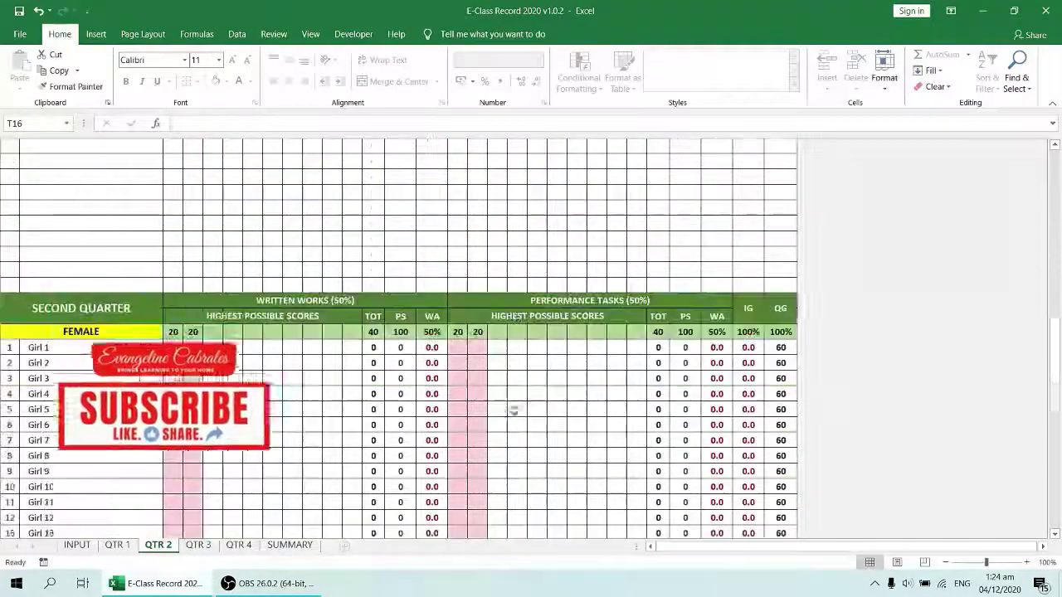
left_click(177, 303)
type("18")
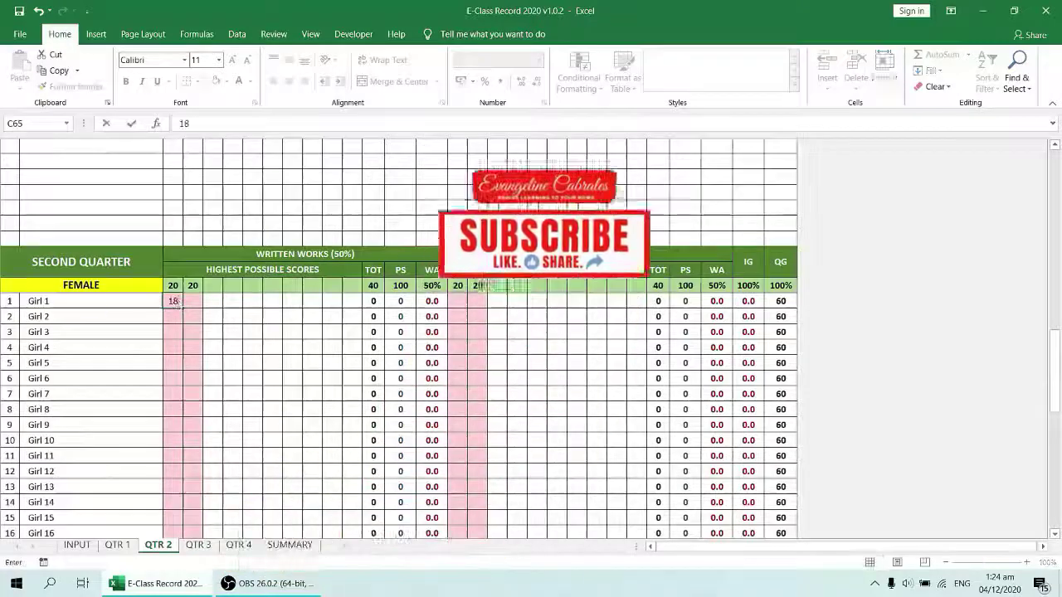
key("Return")
type("18")
key("Return")
left_click(205, 302)
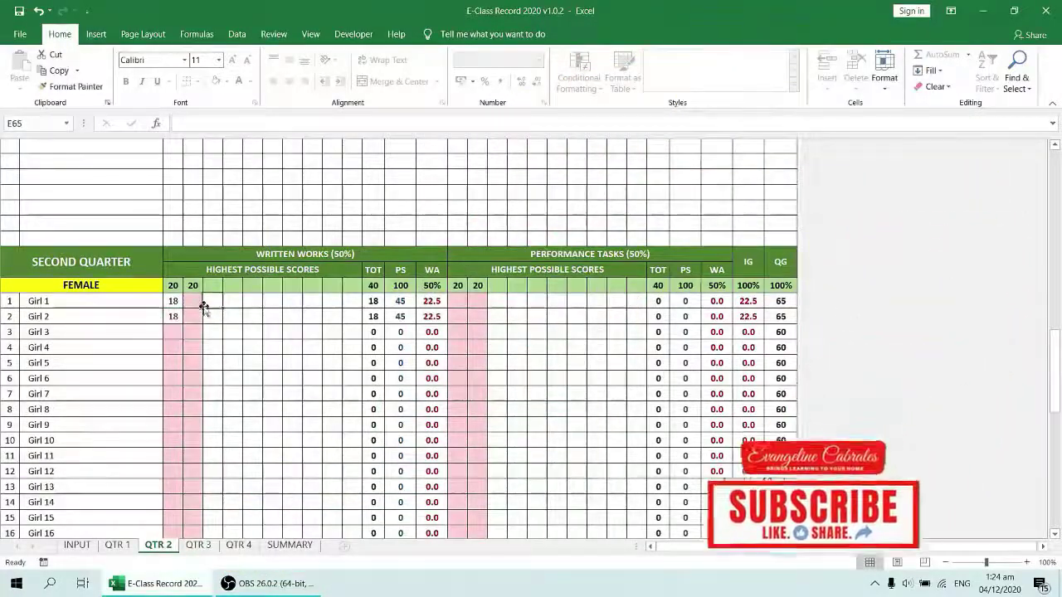
type("19")
key("Return")
left_click(212, 301)
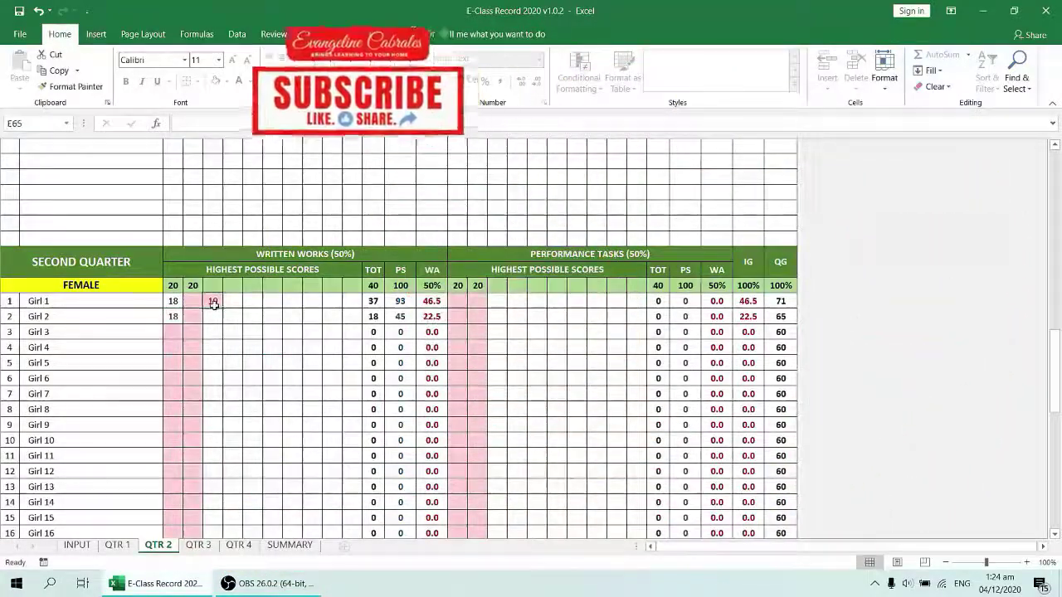
key("Delete")
left_click(193, 301)
type("19")
key("Return")
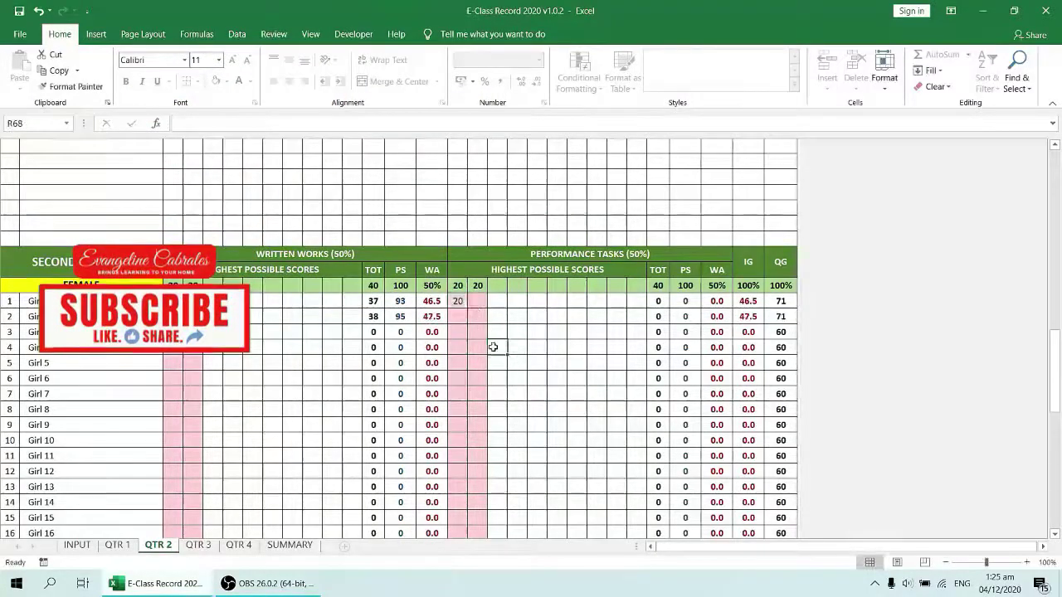
Step: Enter performance-task scores of 15 and 19, then go to QTR 3
type("15")
key("Return")
left_click(477, 301)
type("19")
key("Return")
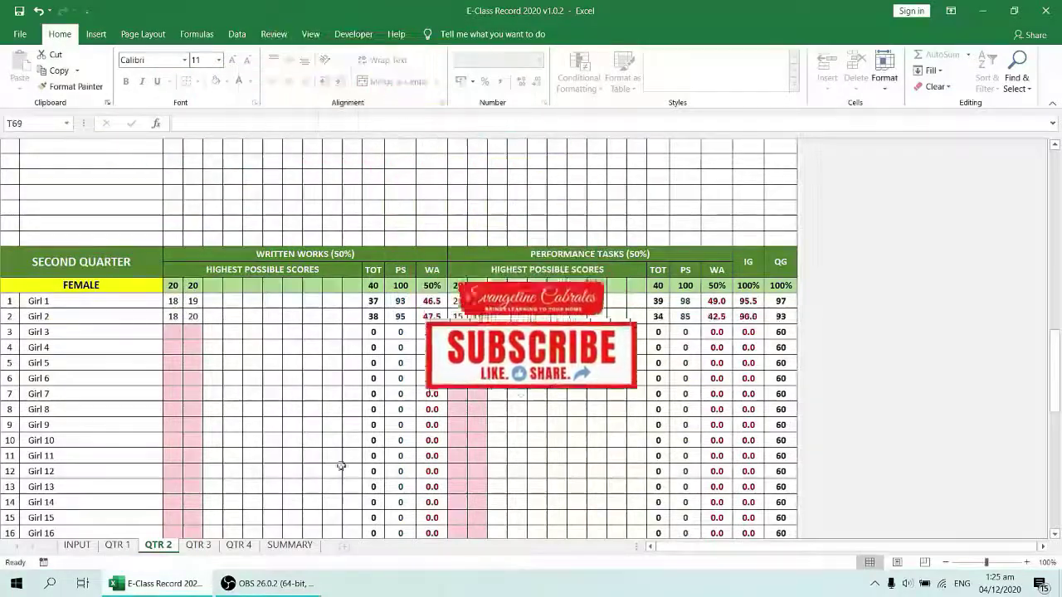
left_click(199, 545)
scroll(284, 412, "up", 15)
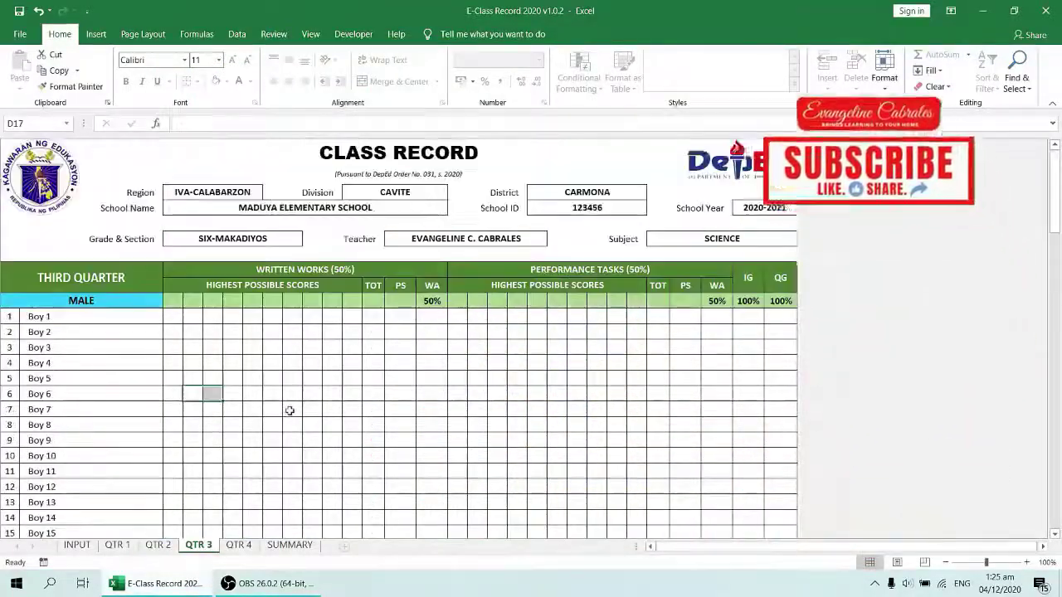
Step: On QTR 3, enter a first highest score of 10 and cancel the rejected 0 entry
scroll(289, 410, "down", 10)
scroll(290, 409, "up", 10)
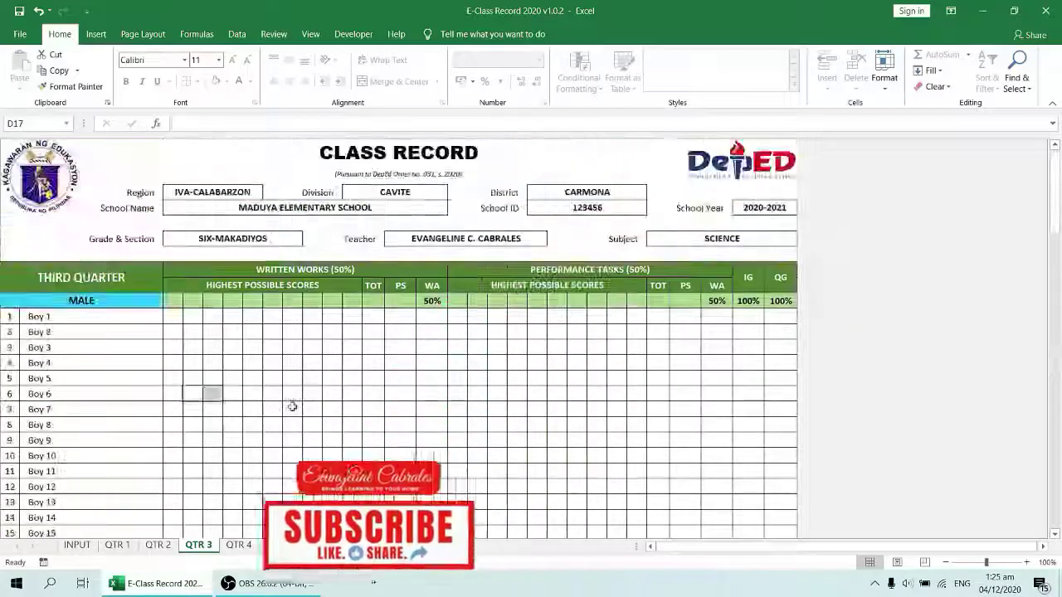
left_click(177, 303)
type("10")
key("Return")
type("0")
key("Return")
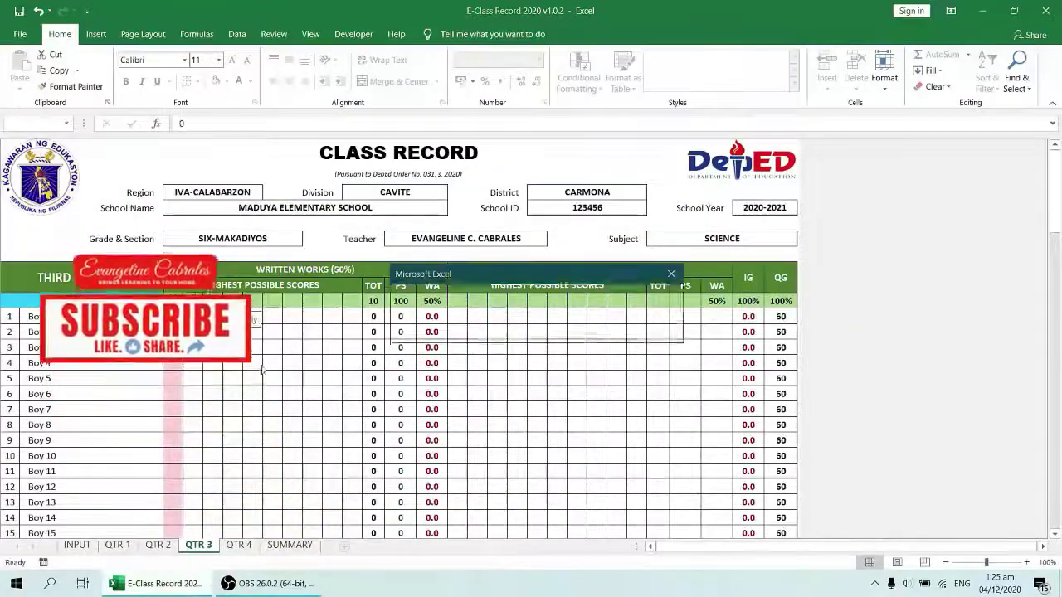
left_click(531, 332)
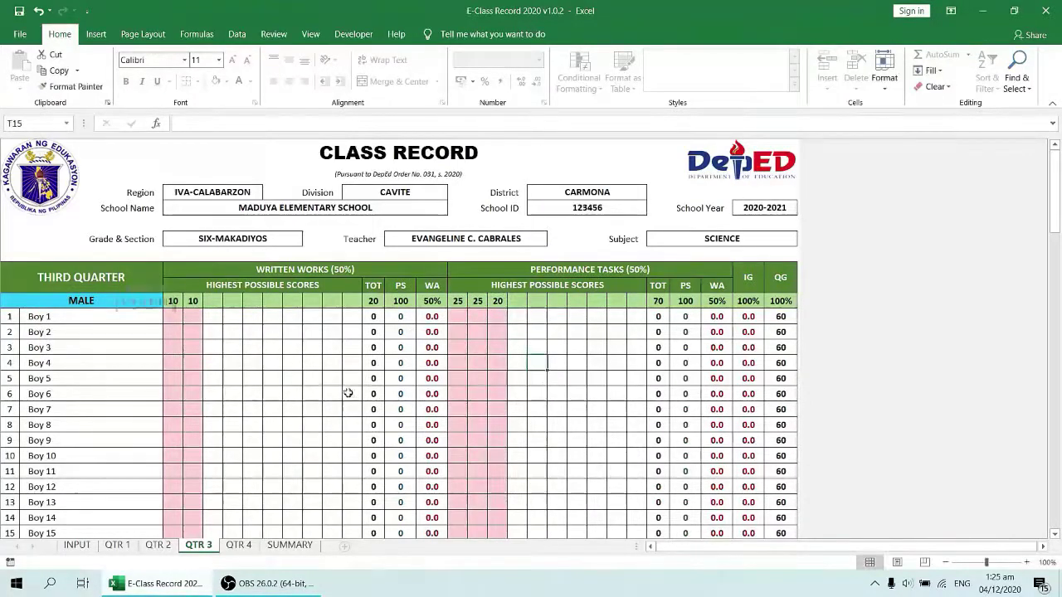
Step: Enter QTR 3 written work scores of 8 for Boy 1 and Boy 2
scroll(347, 392, "down", 3)
scroll(348, 393, "up", 3)
type("8")
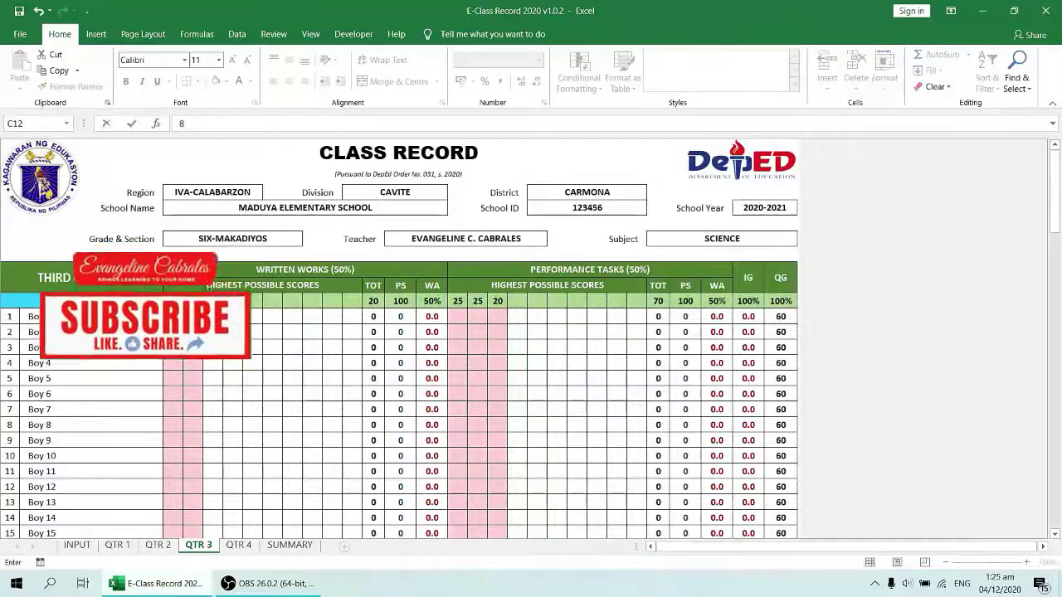
key("Tab")
type("8")
key("Return")
type("8")
key("Tab")
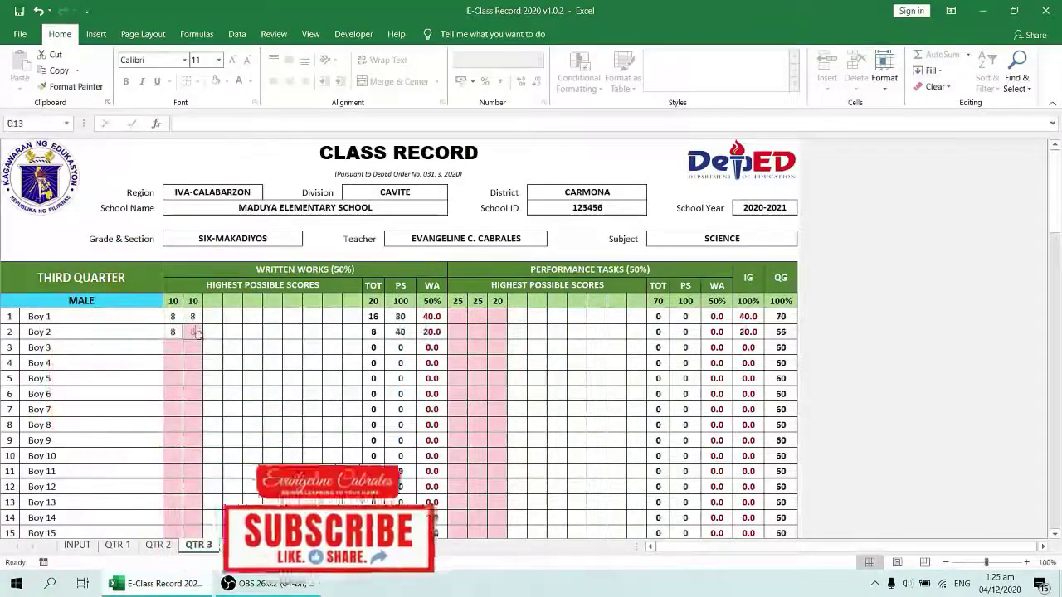
type("8")
Step: Enter the boys' performance task scores: Boy 1 22, 22 and 20 (replacing a rejected 22), and Boy 2 22
left_click(457, 316)
type("22")
key("Tab")
type("22")
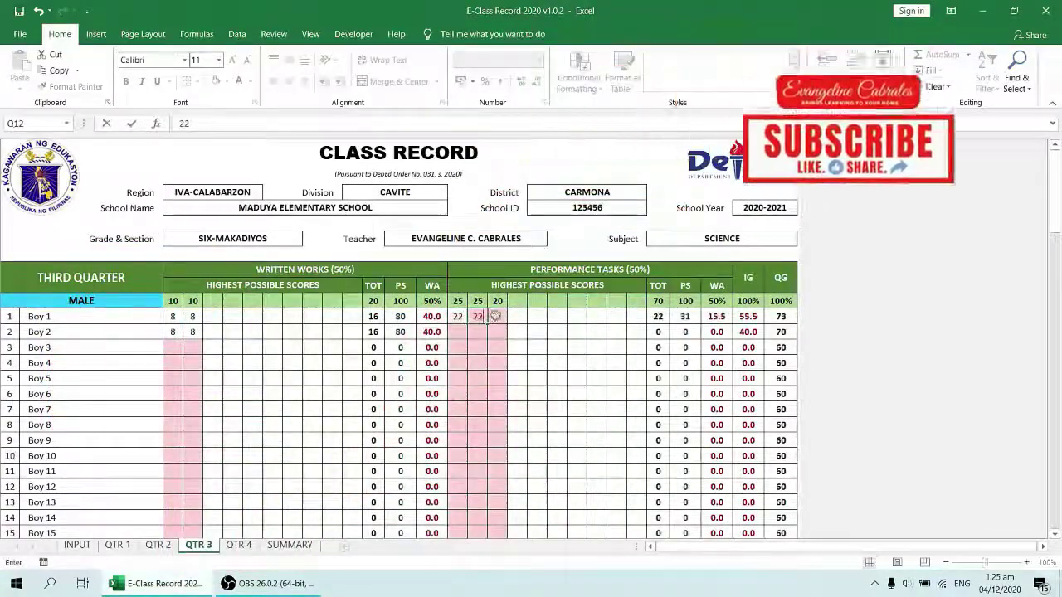
key("Tab")
type("22")
key("Tab")
left_click(543, 330)
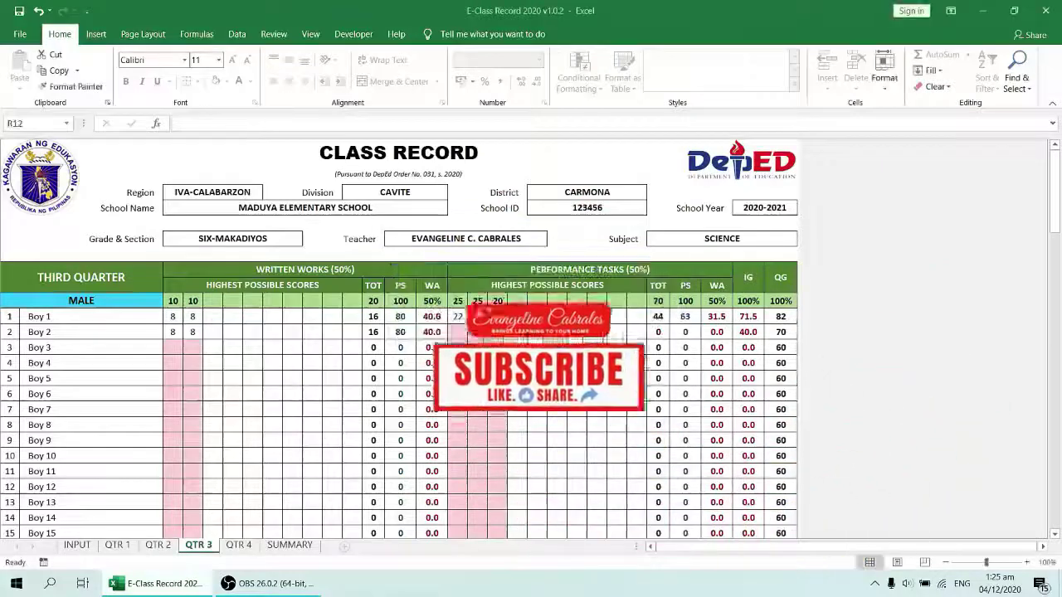
type("20")
left_click(457, 332)
type("22")
key("Tab")
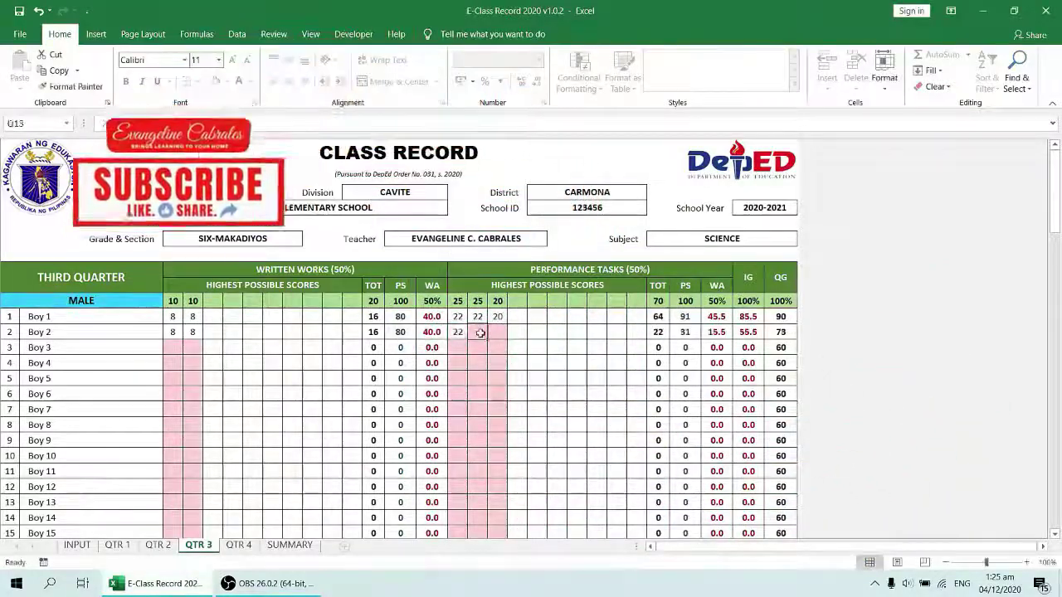
Step: Enter written work scores of 9 for Girl 1 and Girl 2
scroll(398, 441, "down", 10)
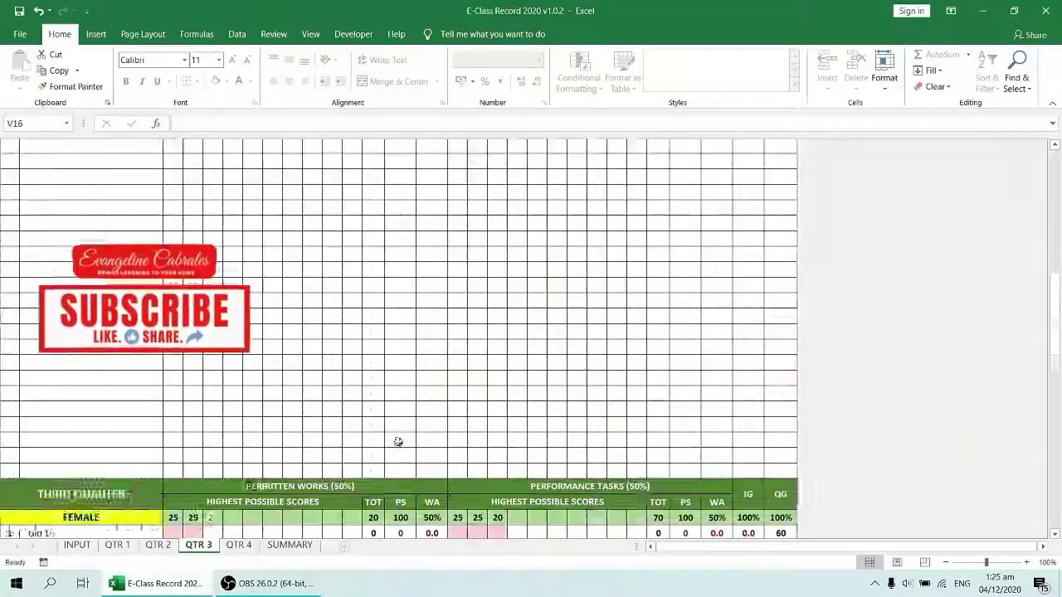
scroll(398, 441, "down", 5)
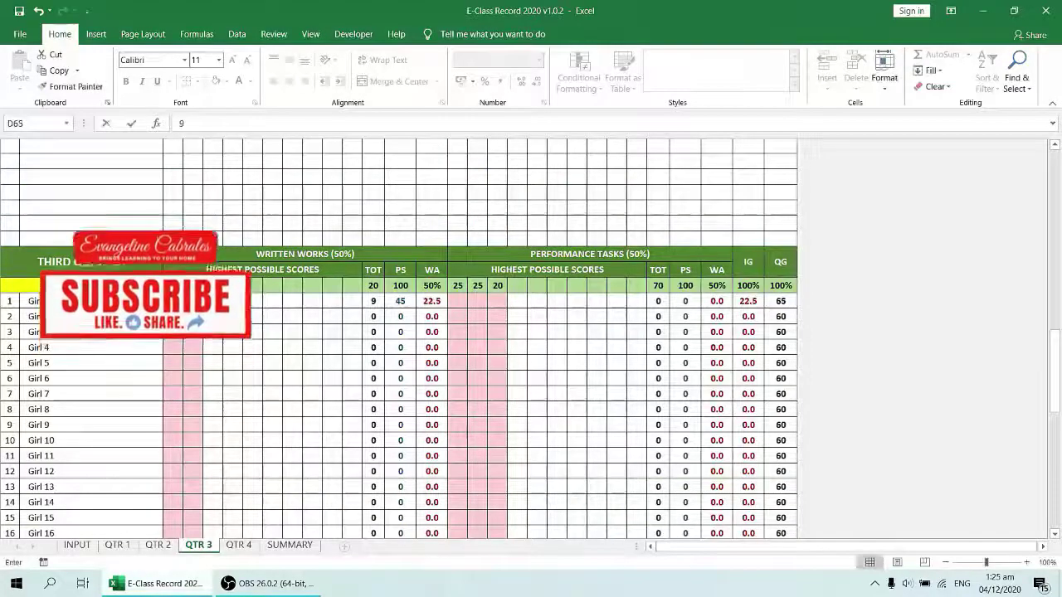
key("Return")
type("9")
key("Tab")
type("9")
Step: Enter Girl 1's performance task scores of 22, 20 and 15
left_click(457, 301)
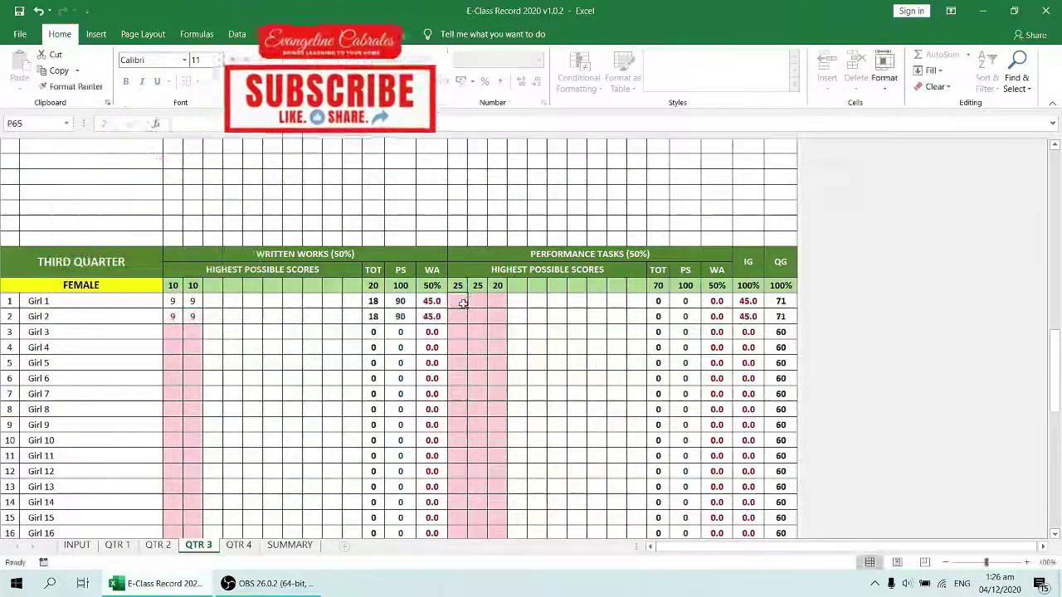
type("22")
key("Tab")
type("20")
key("Tab")
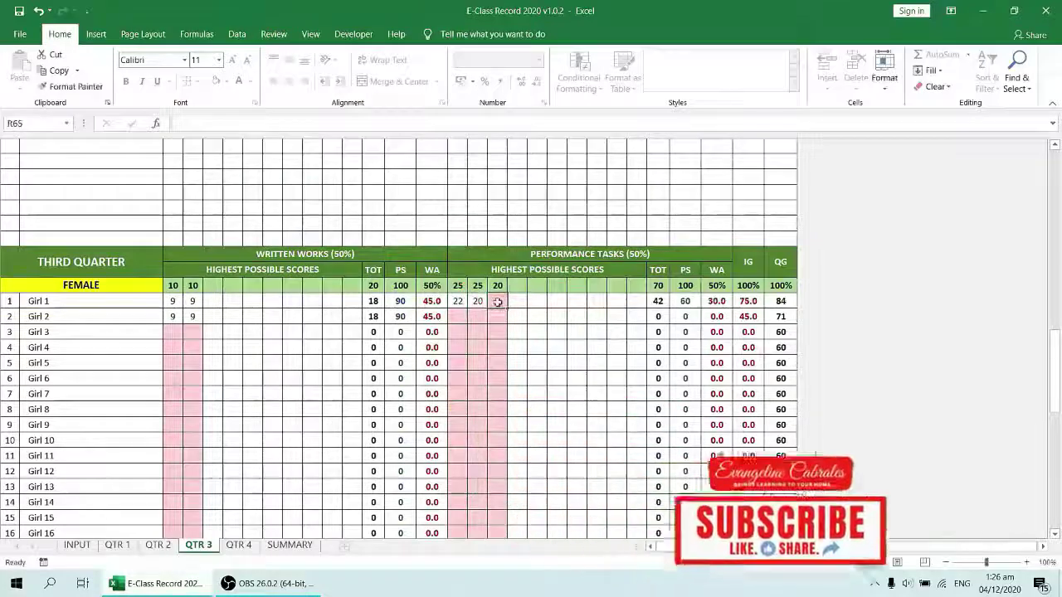
type("15")
key("Return")
Step: Enter Girl 2's performance task scores of 22, 22 and 16, then go to the QTR 4 sheet
type("22")
key("Tab")
type("22")
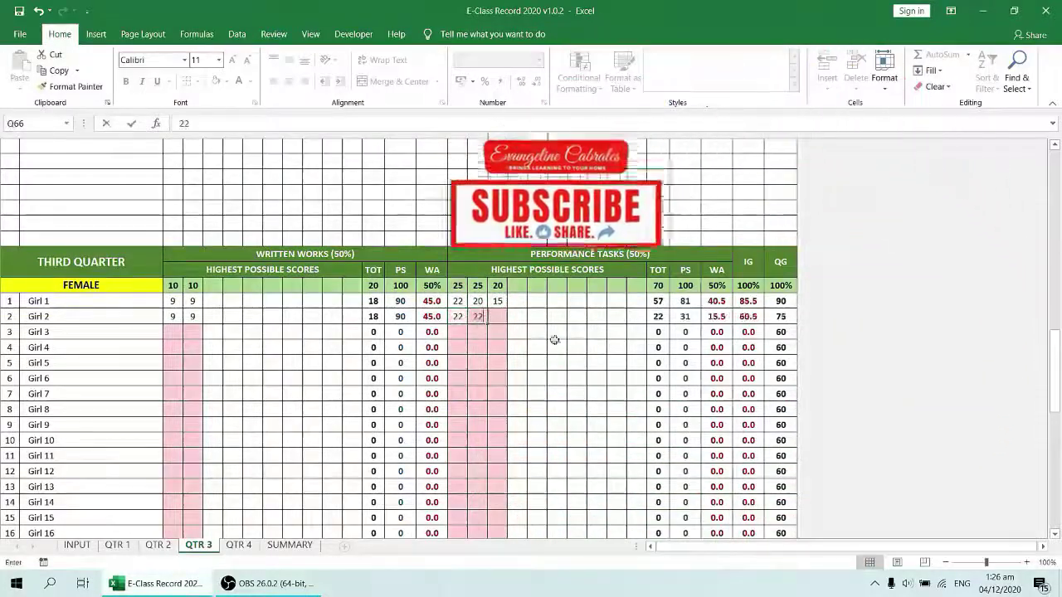
key("Tab")
type("16")
left_click(576, 378)
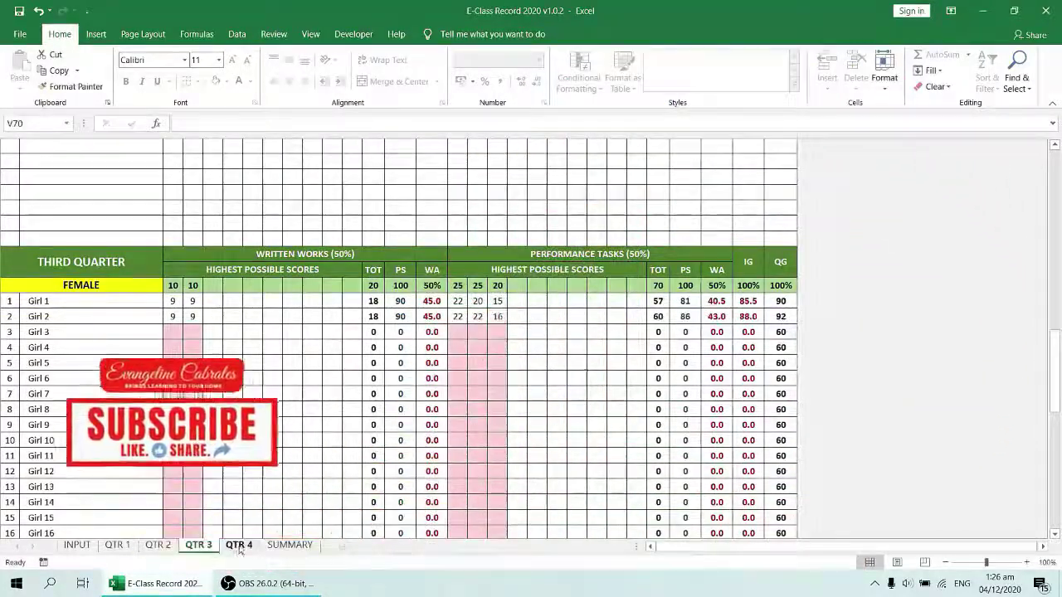
left_click(239, 545)
scroll(308, 421, "up", 10)
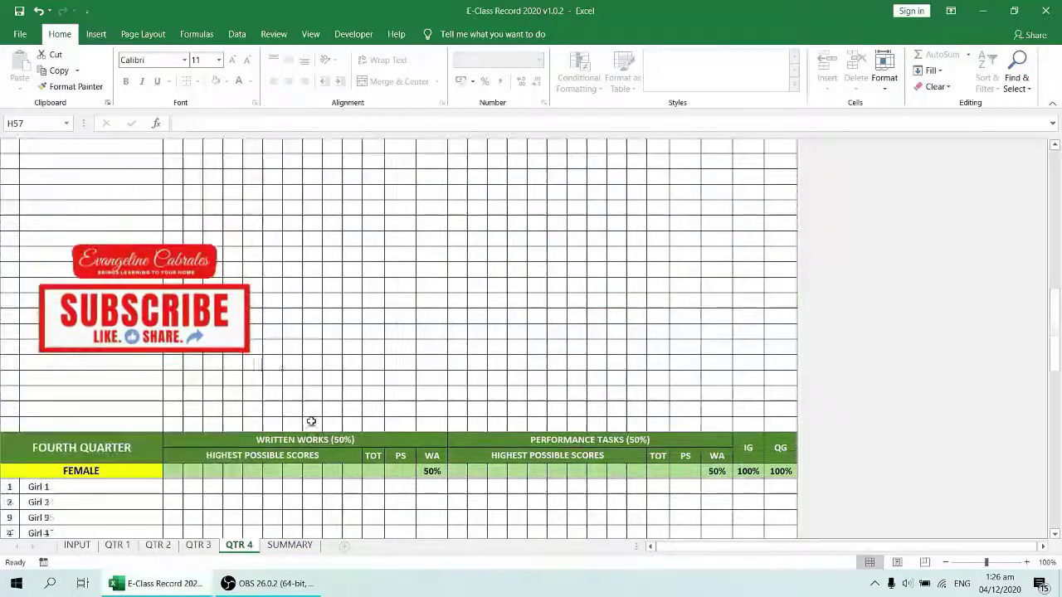
scroll(311, 421, "up", 5)
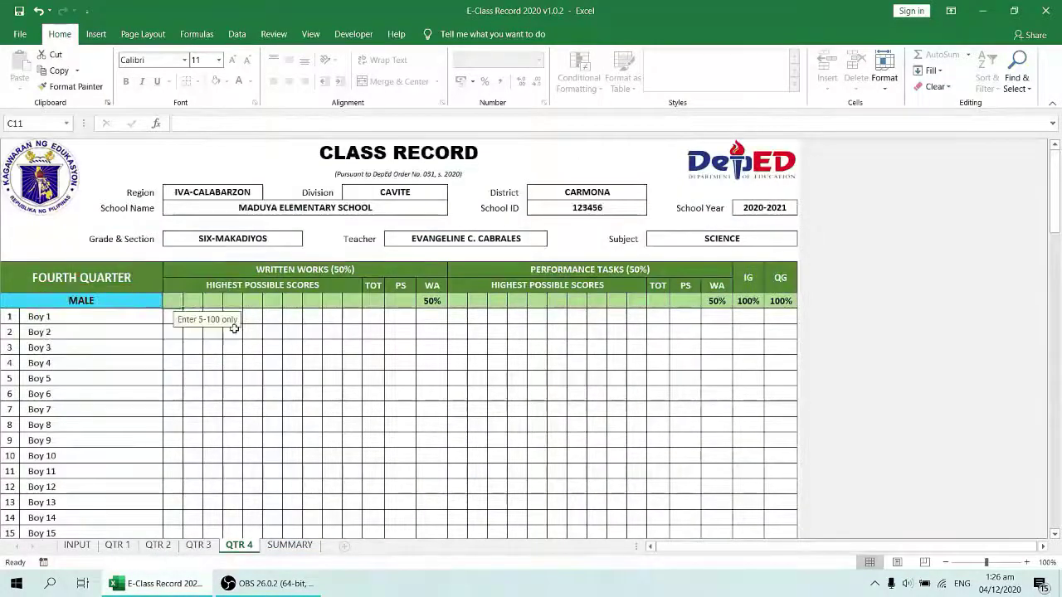
key("Return")
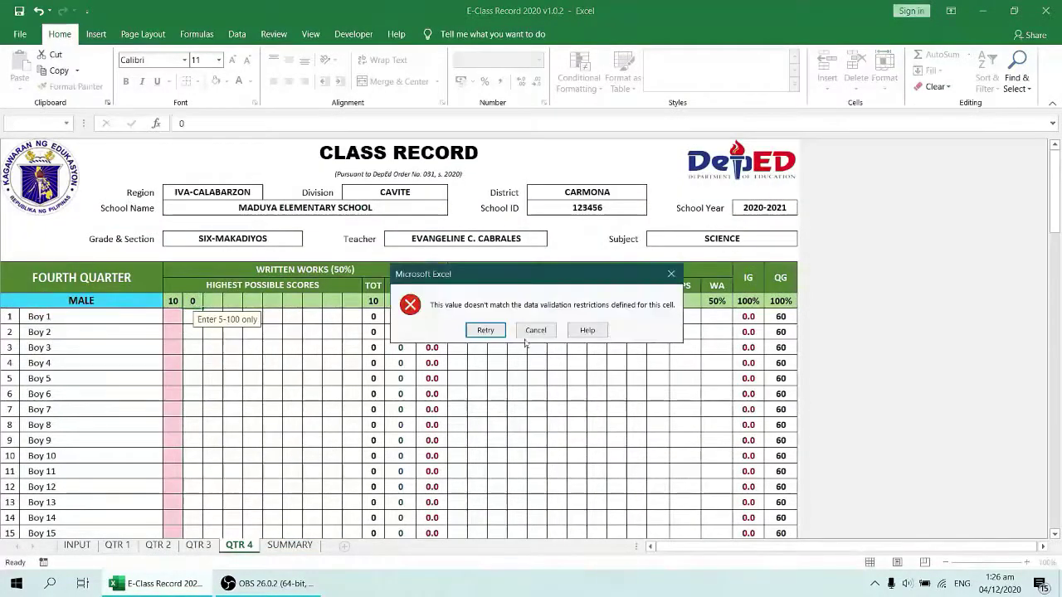
left_click(520, 330)
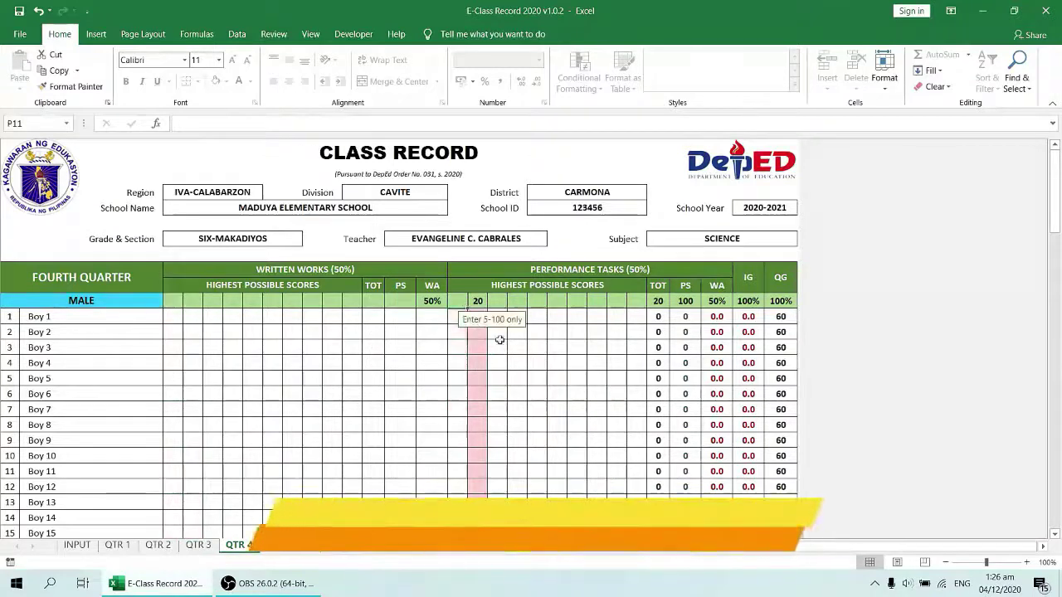
Step: Fill in QTR 4's highest possible scores, cancelling the rejected 0 and entering 20
left_click(191, 306)
type("0")
key("Return")
left_click(533, 330)
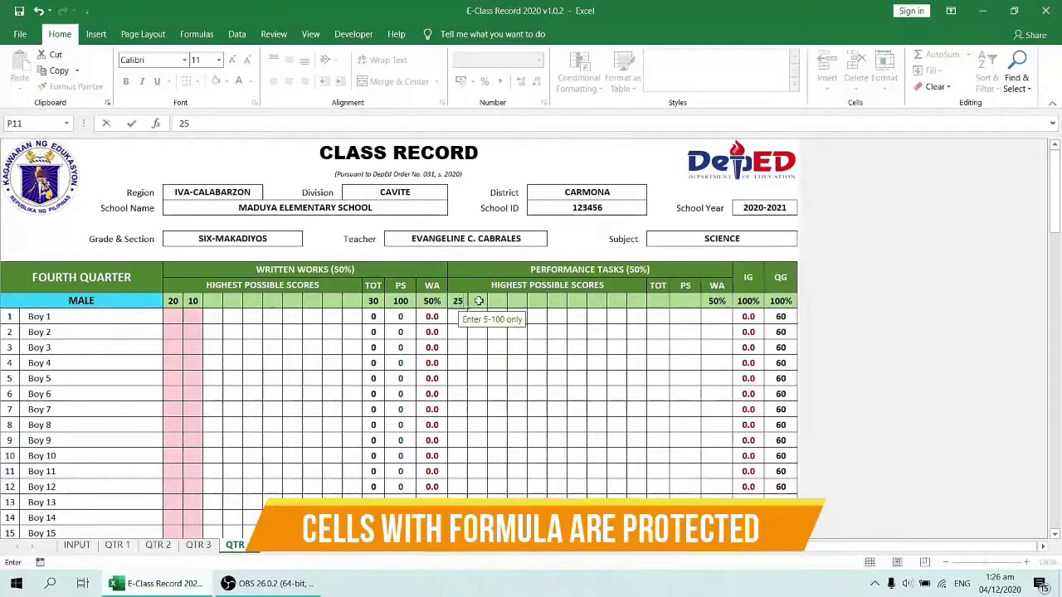
left_click(197, 316)
type("20")
key("Return")
left_click(486, 332)
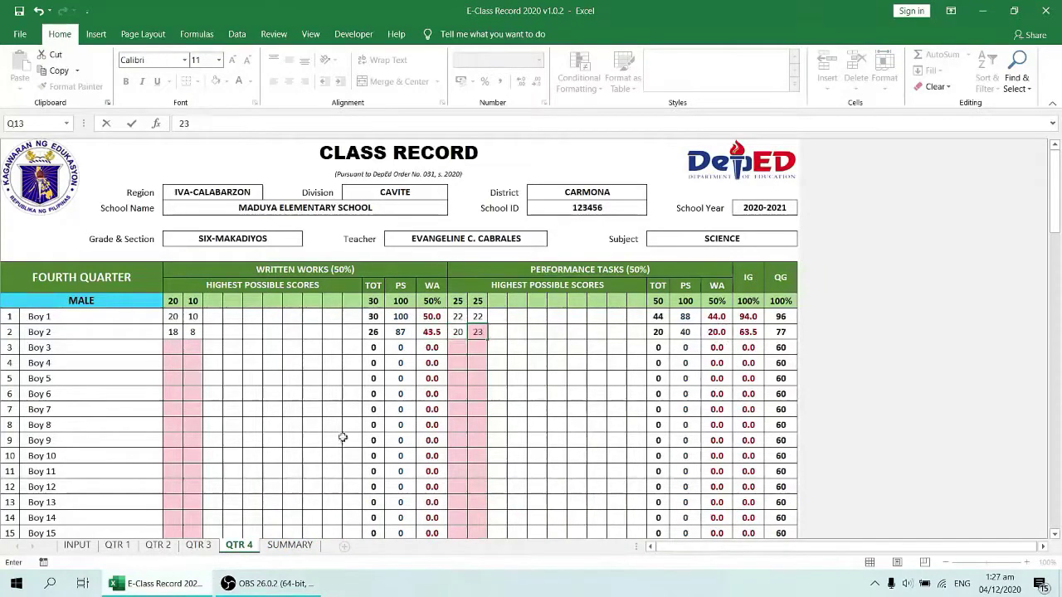
Step: Finish Boy 2's performance task score and enter Girl 2's written work score of 7
left_click(315, 453)
scroll(348, 440, "down", 10)
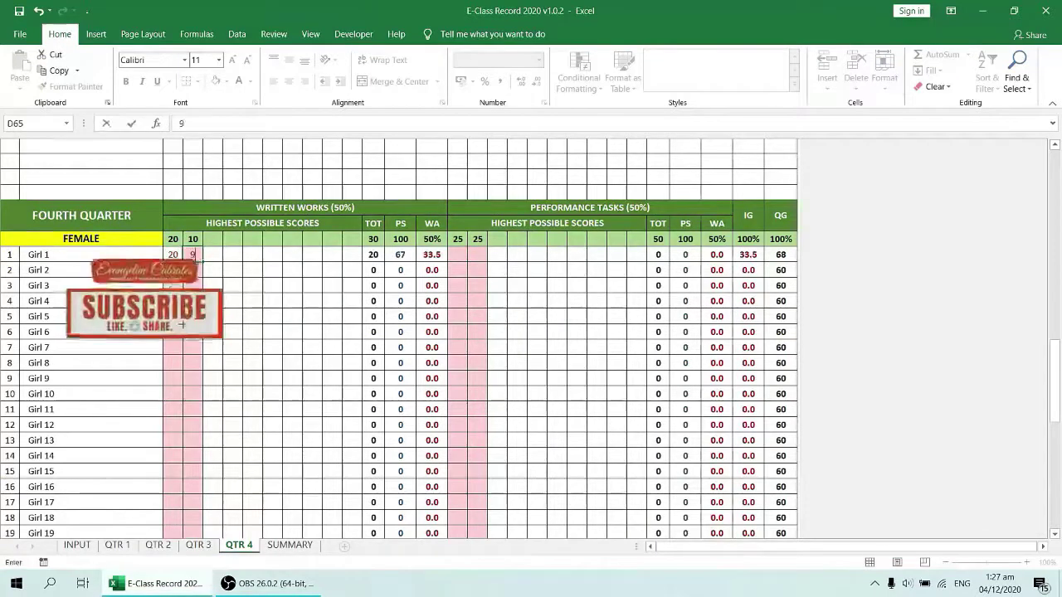
key("Tab")
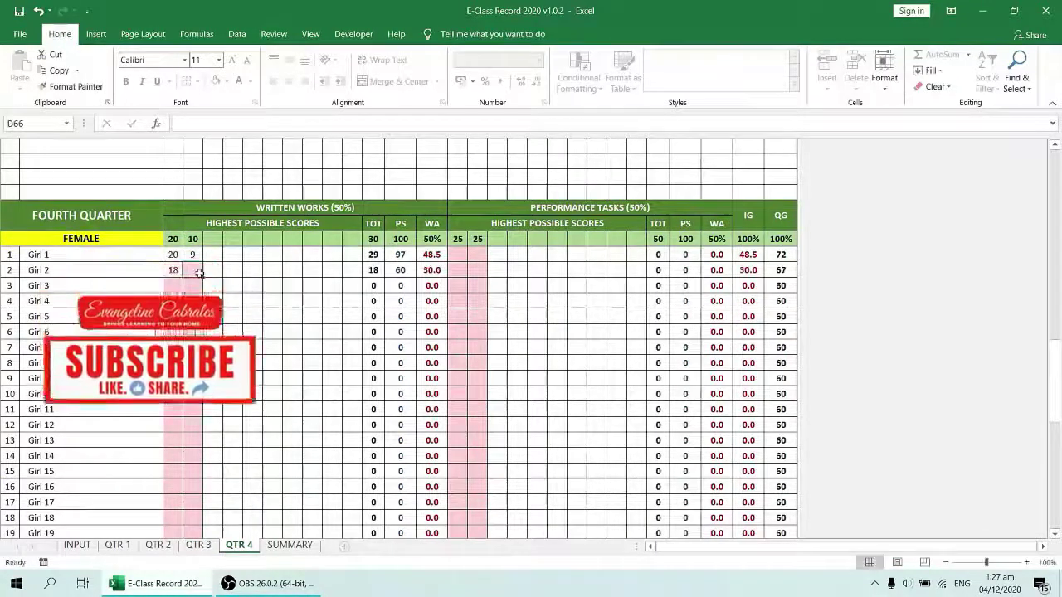
type("7")
left_click(303, 304)
Step: Enter the girls' performance task scores of 22, 22 and 22
left_click(461, 256)
type("22")
key("Tab")
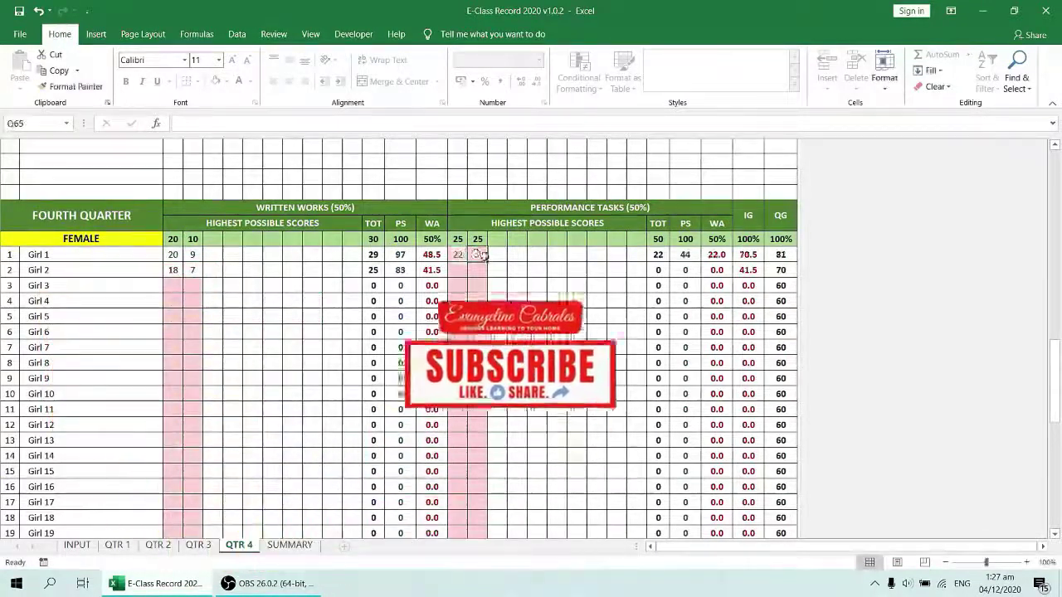
type("22")
key("Return")
type("22")
key("Tab")
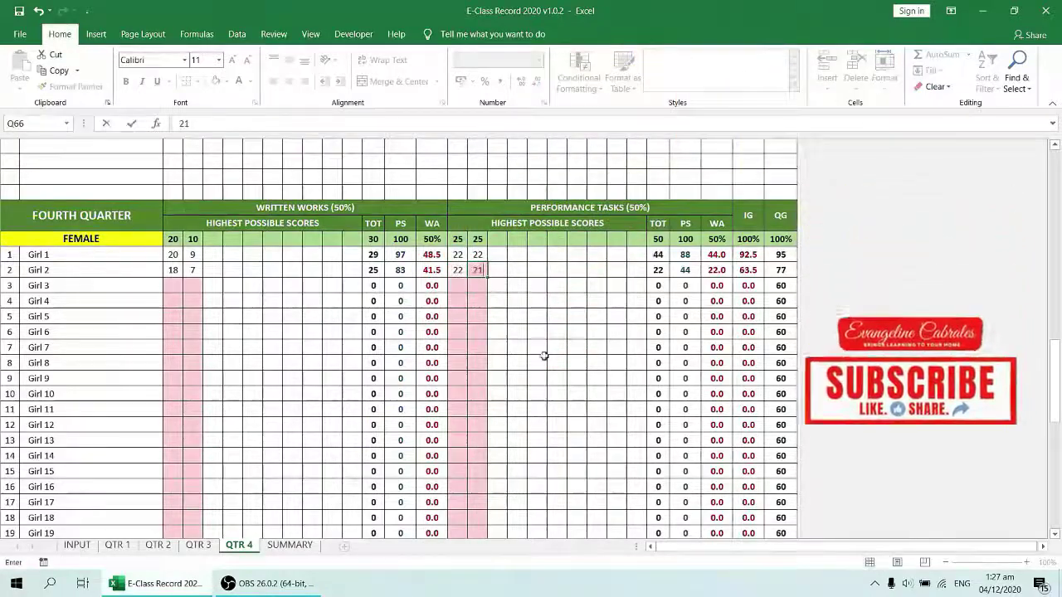